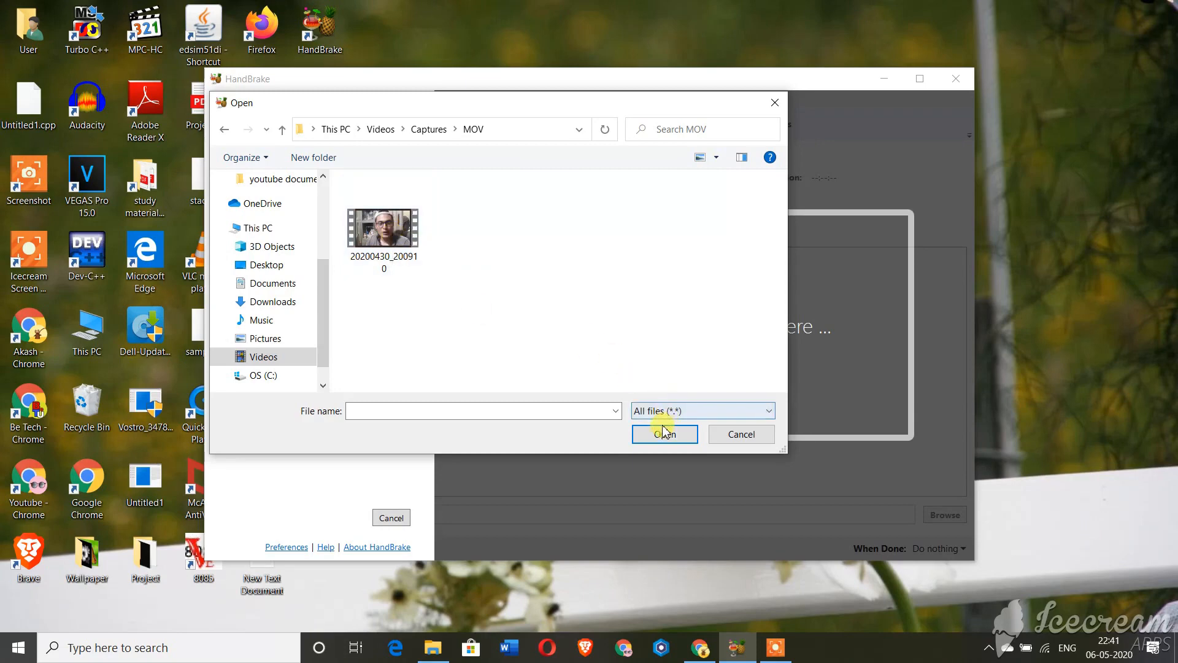
# Step: Load the video 20200430_200910 from the MOV folder as the source and enable Web Optimized for the MP4 output
pyautogui.click(396, 242)
pyautogui.click(674, 439)
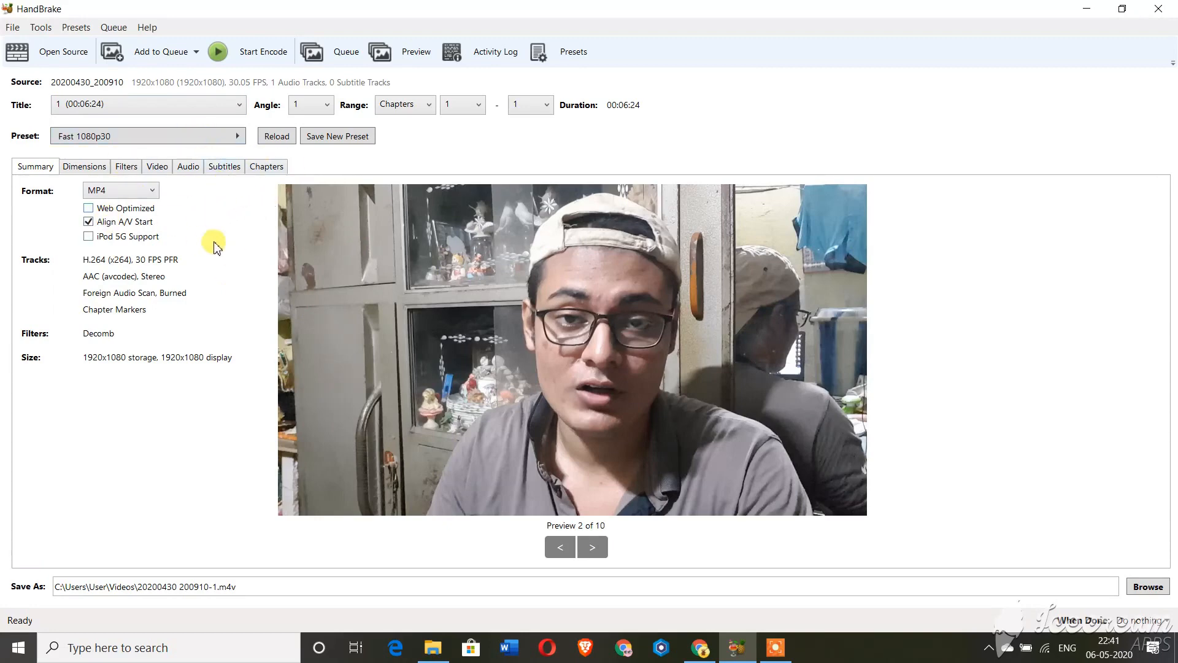
pyautogui.click(153, 190)
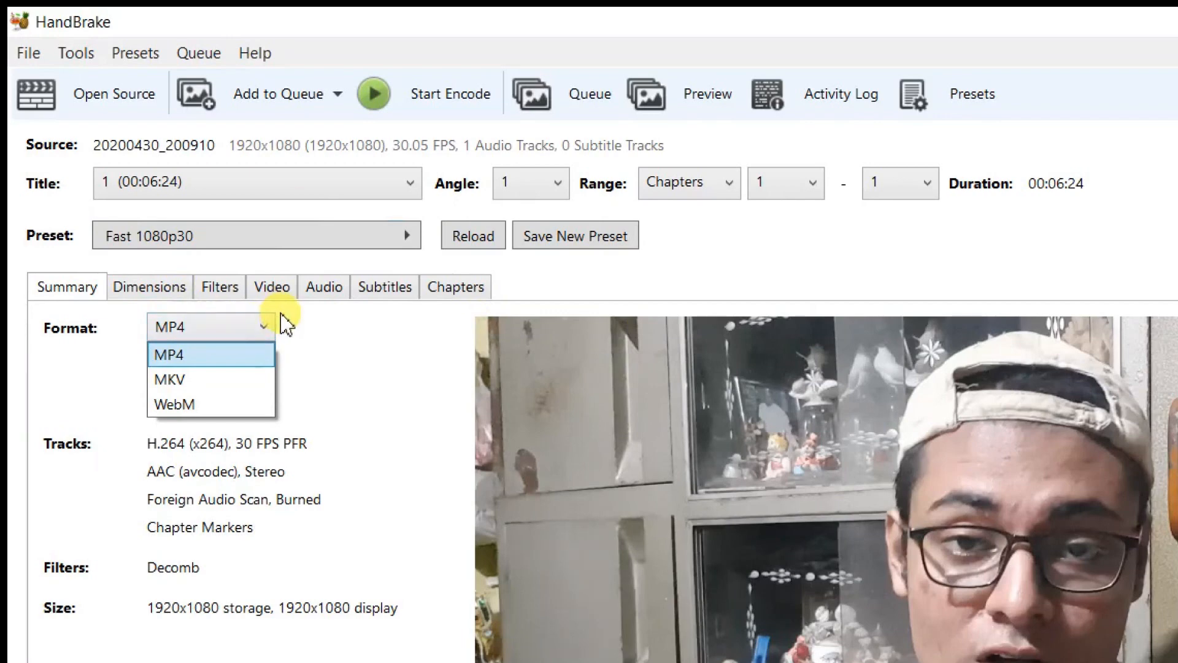
pyautogui.click(236, 329)
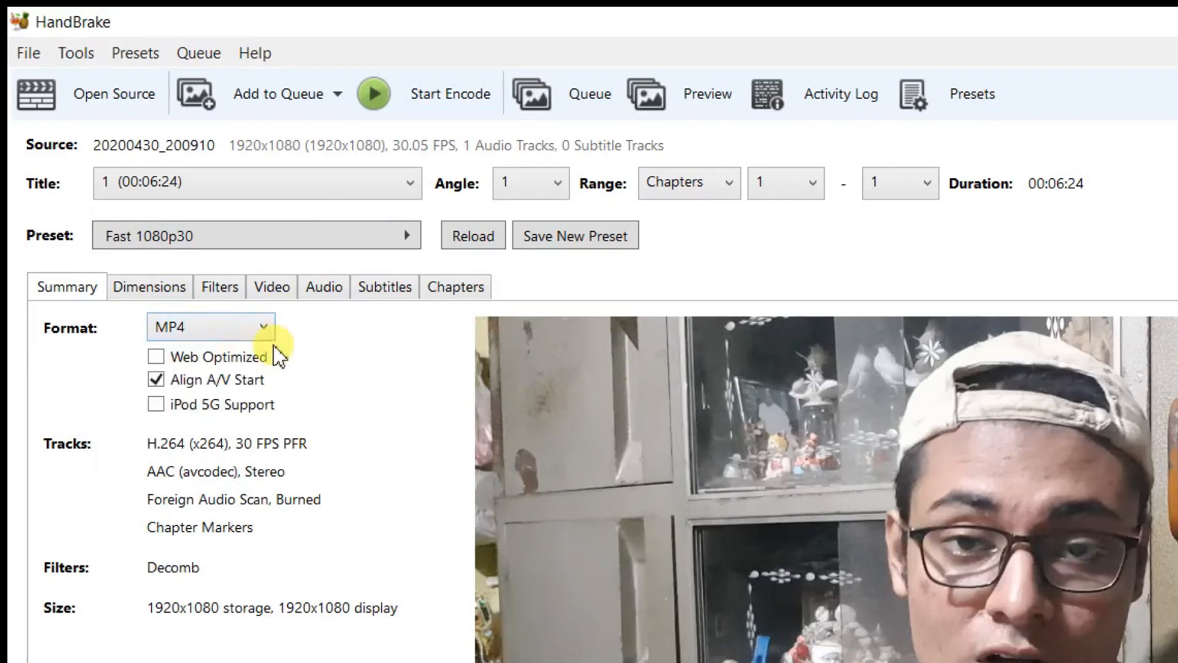
pyautogui.click(155, 361)
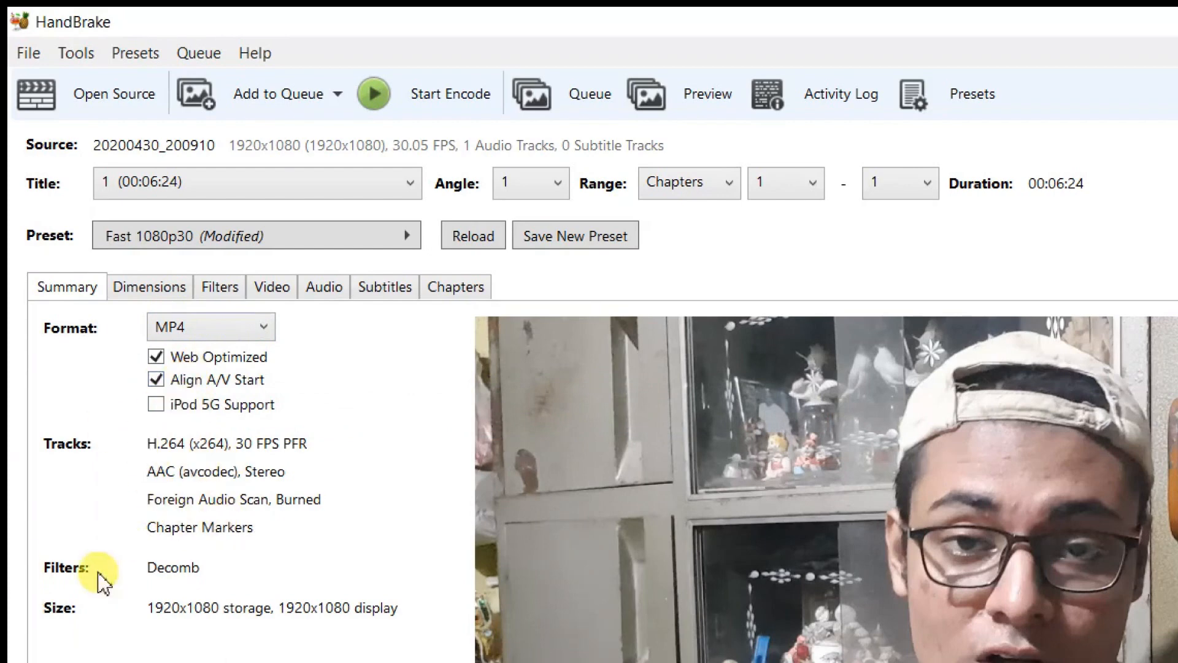
# Step: Look through the dimensions, filters, codec and frame rate settings, and switch the video to Constant Framerate
pyautogui.click(133, 297)
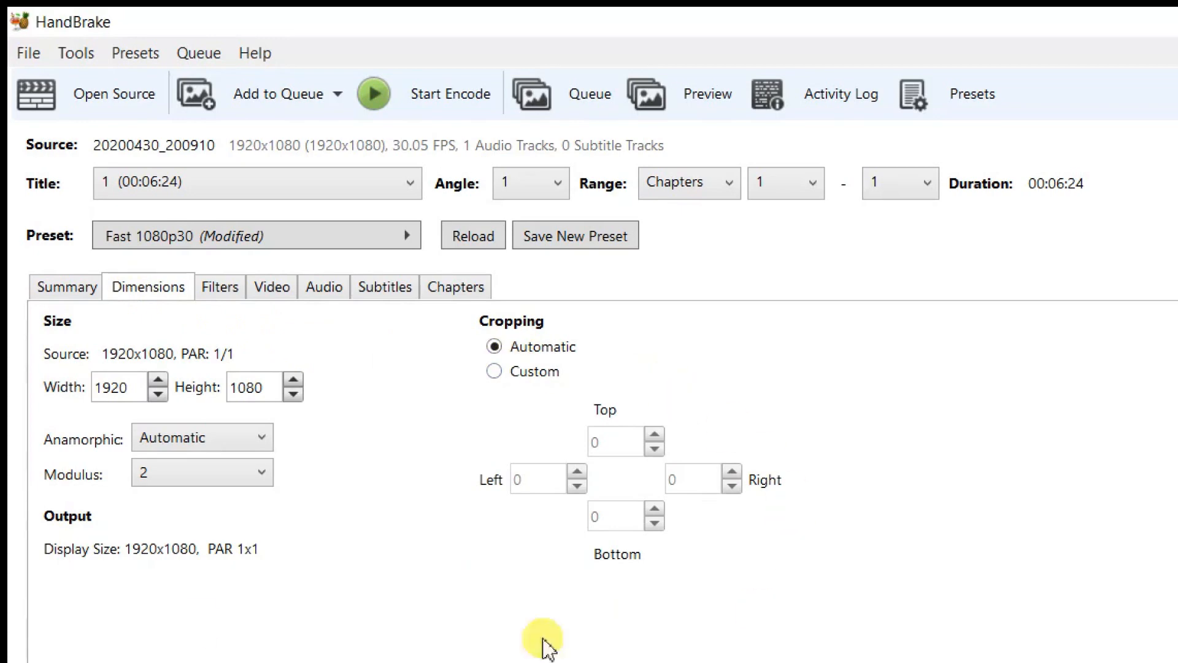
pyautogui.click(222, 288)
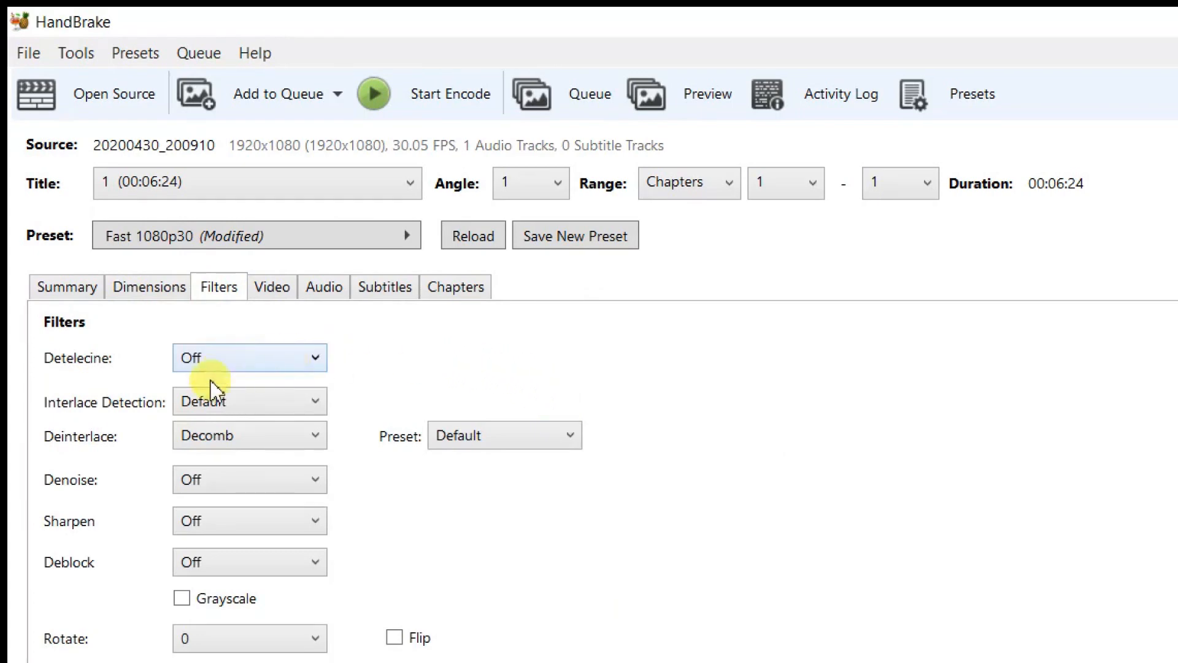
pyautogui.click(273, 290)
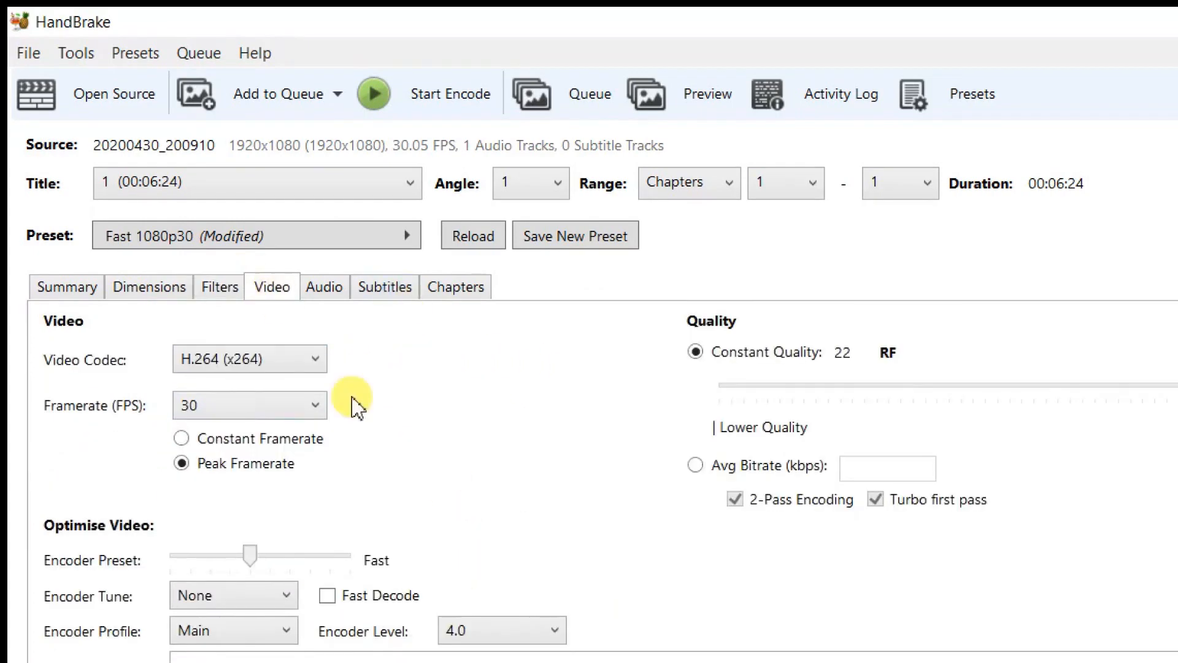
pyautogui.click(310, 363)
pyautogui.click(310, 362)
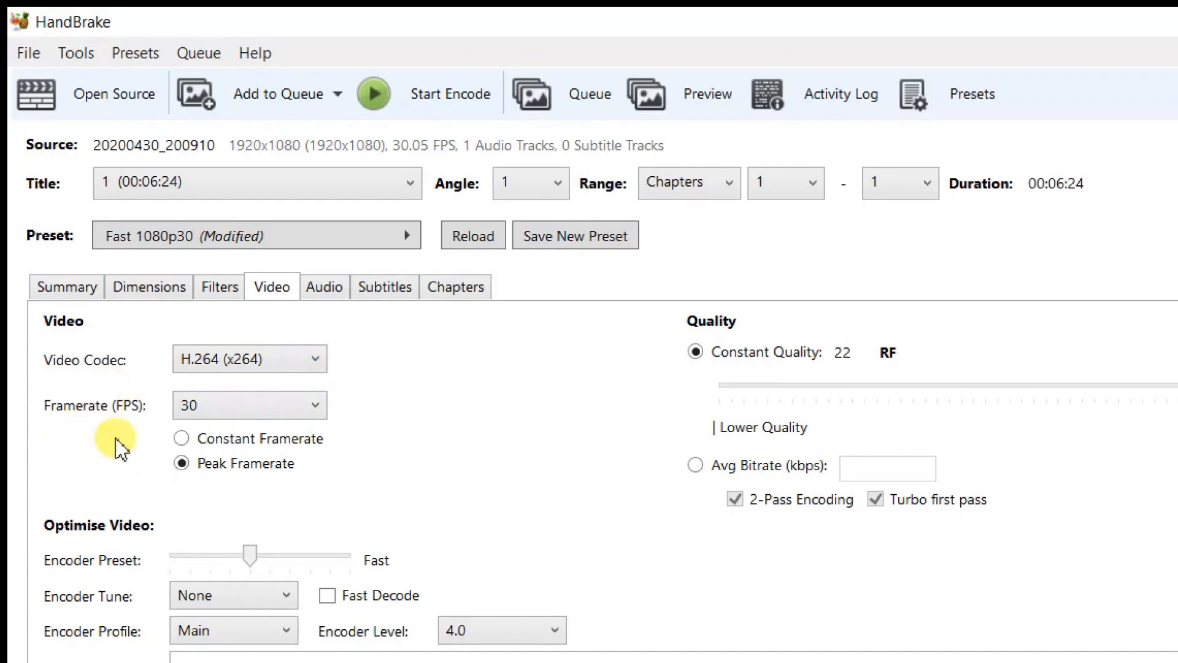
pyautogui.click(316, 407)
pyautogui.click(361, 432)
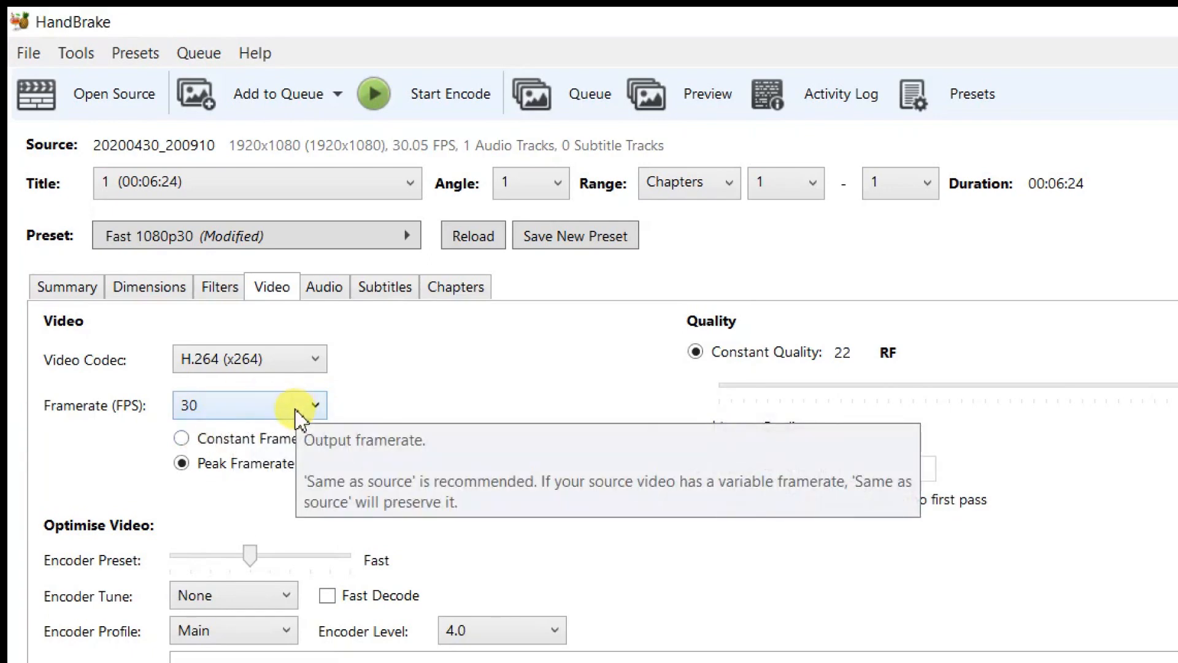
pyautogui.click(181, 438)
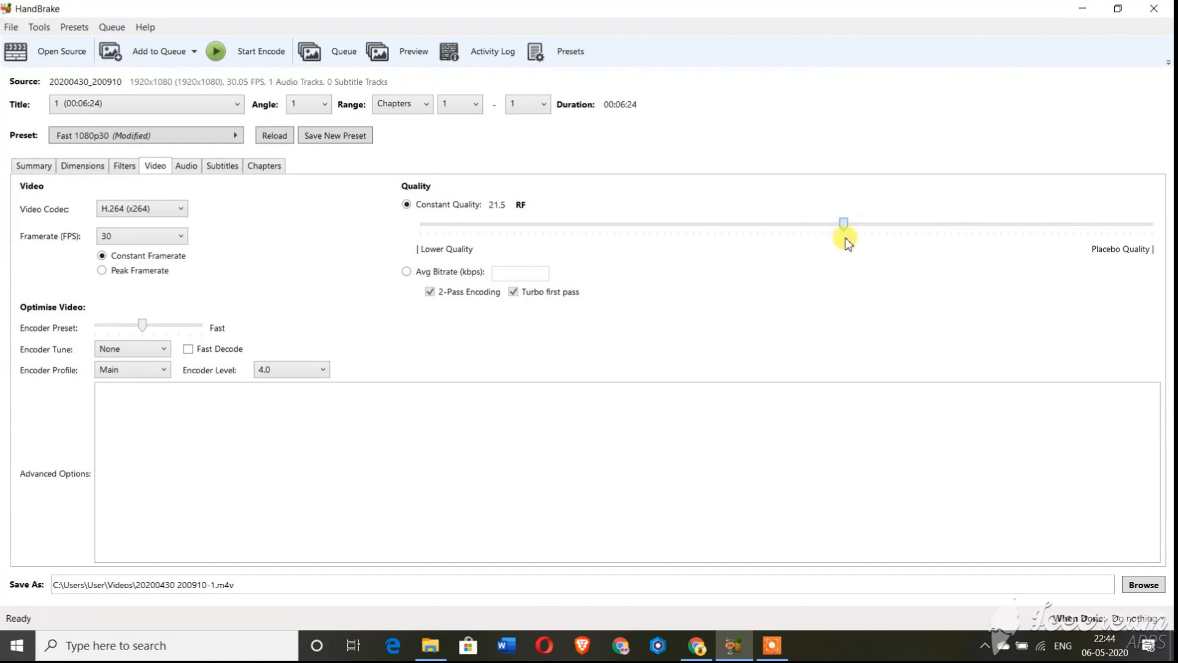
# Step: Try Constant Quality values such as RF 19.5, 20.5 and 0 for the video, and settle on RF 22
pyautogui.moveTo(845, 237); pyautogui.dragTo(875, 224)
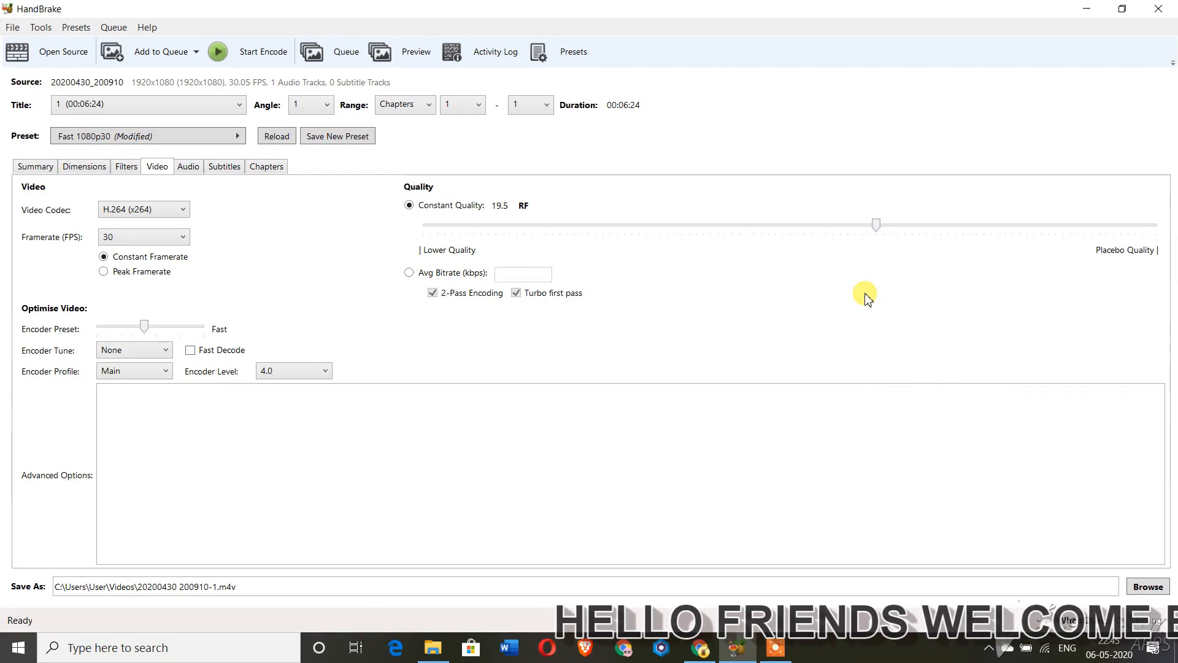
pyautogui.moveTo(874, 228); pyautogui.dragTo(858, 236)
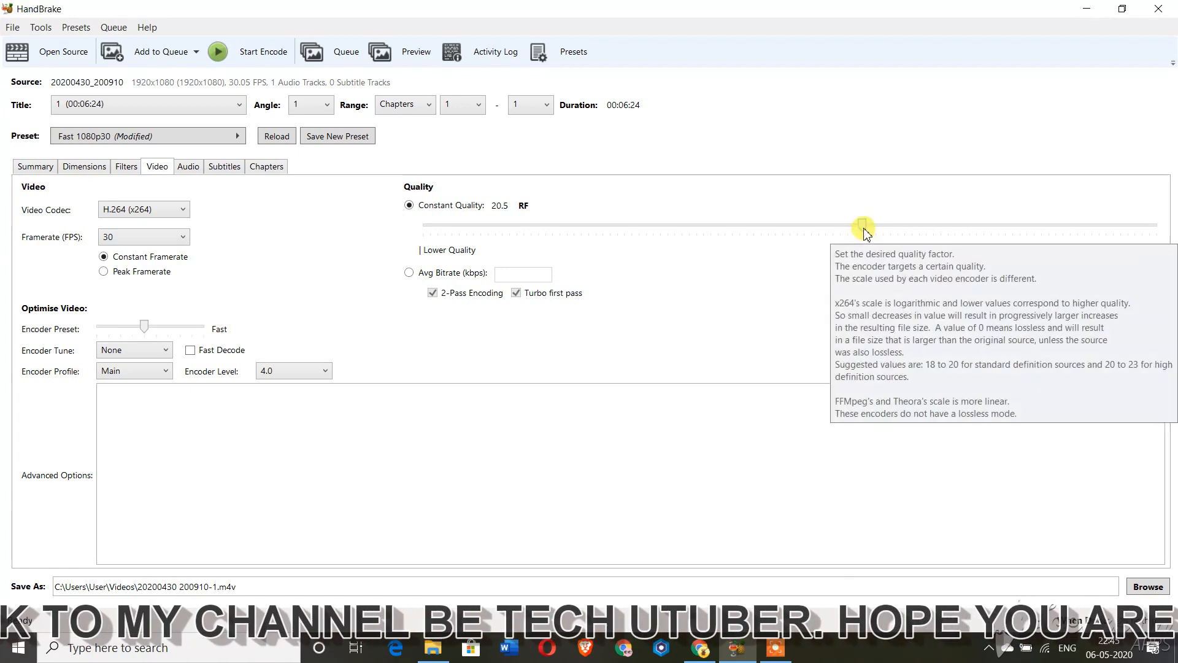
pyautogui.moveTo(863, 231); pyautogui.dragTo(878, 230)
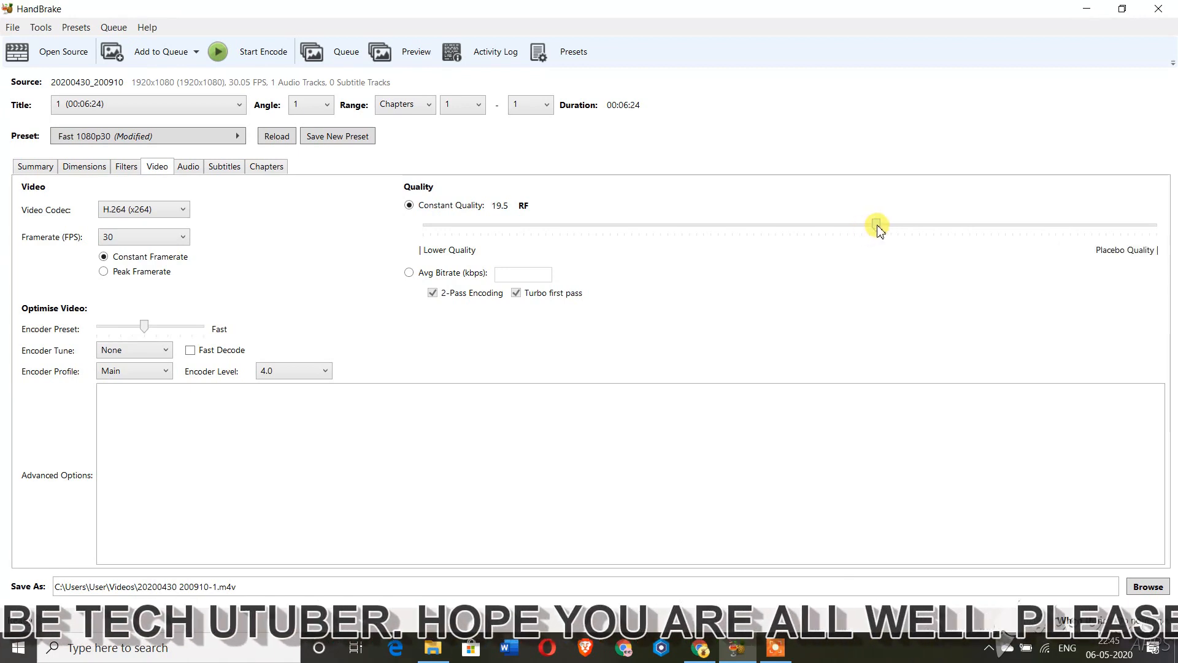
pyautogui.moveTo(887, 221); pyautogui.dragTo(1172, 235)
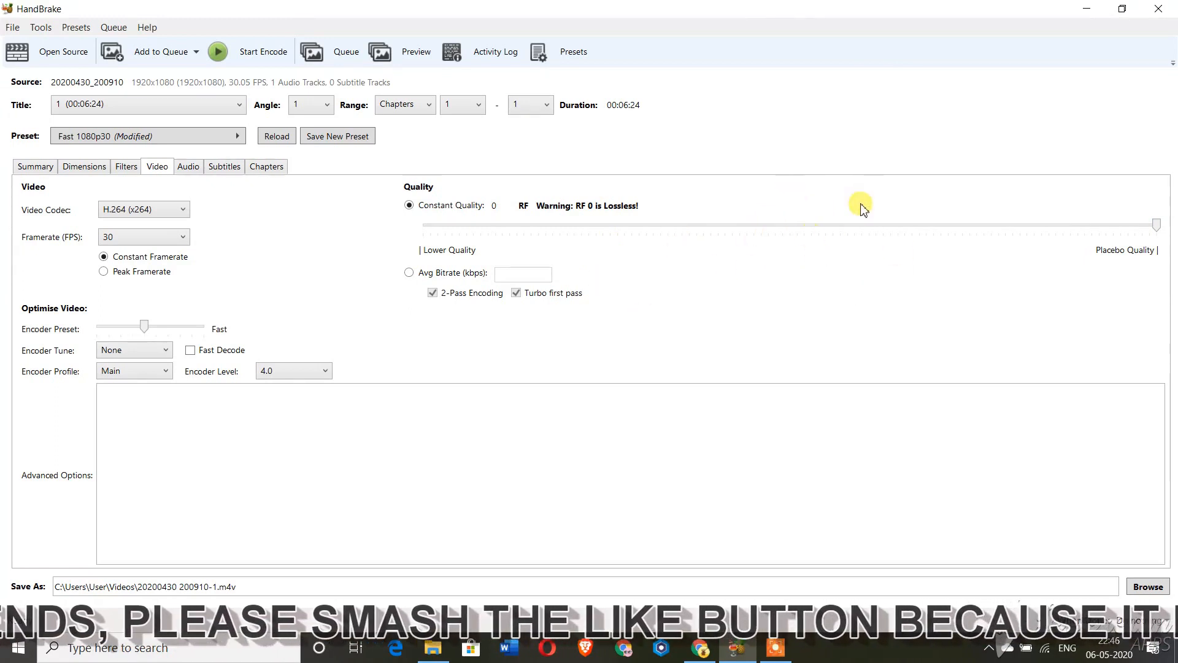
pyautogui.moveTo(1156, 224); pyautogui.dragTo(824, 219)
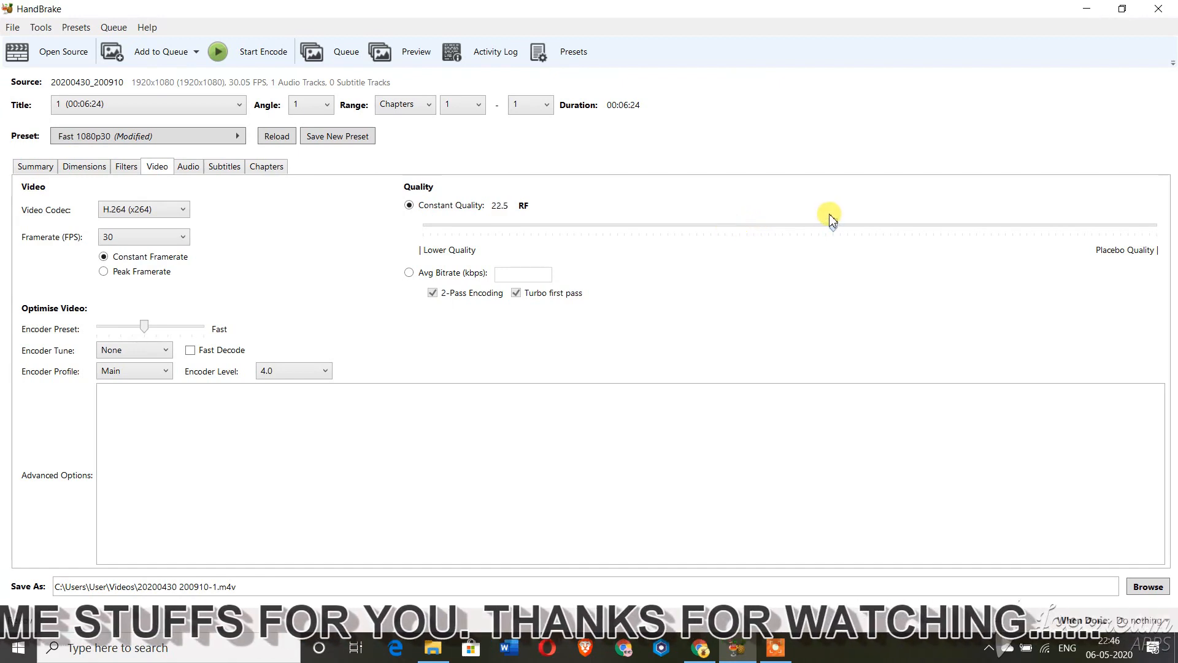
pyautogui.moveTo(835, 219); pyautogui.dragTo(840, 221)
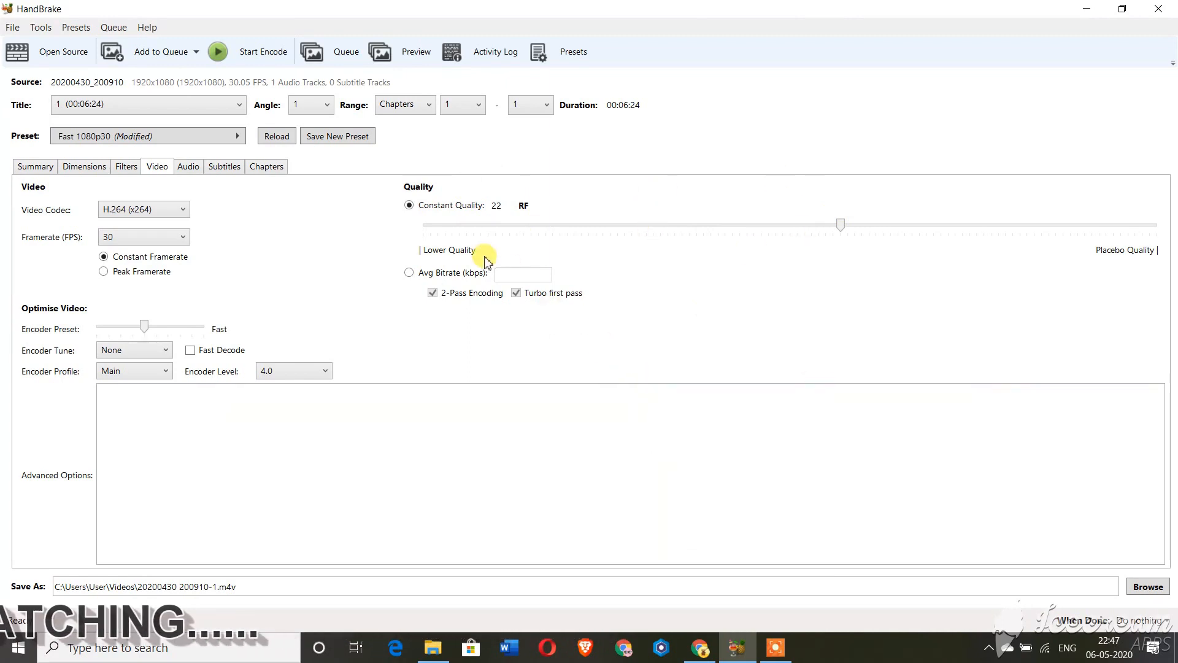
# Step: Review the audio track's codec options, the subtitle tracks and the chapter settings
pyautogui.click(188, 167)
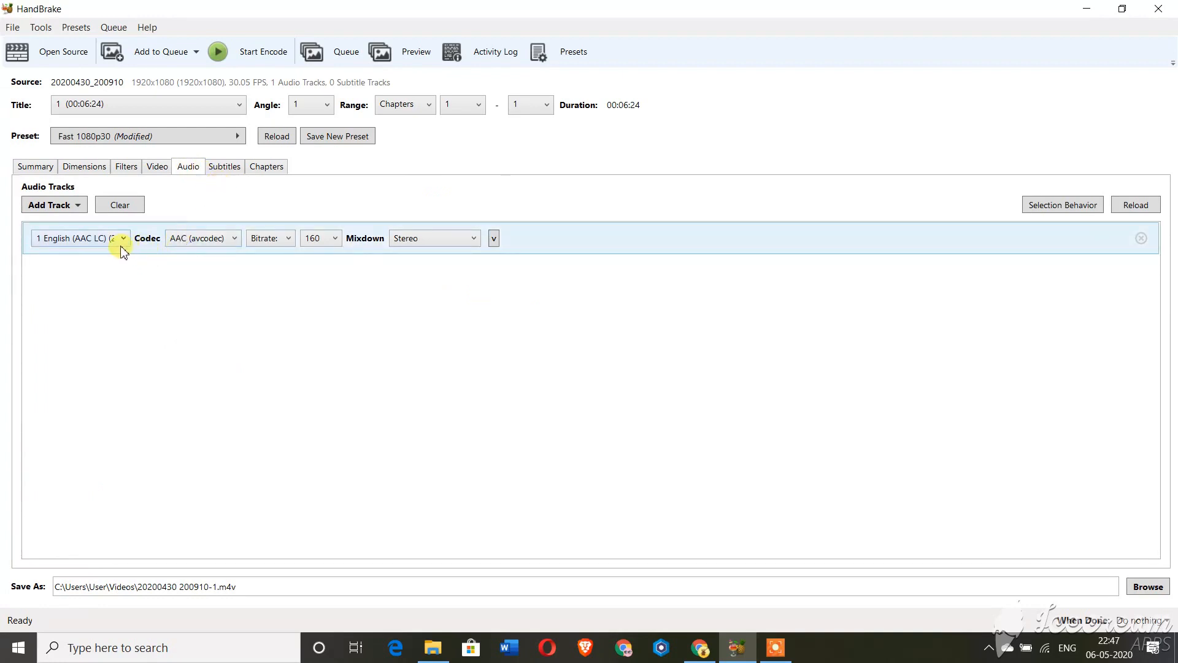
pyautogui.click(237, 240)
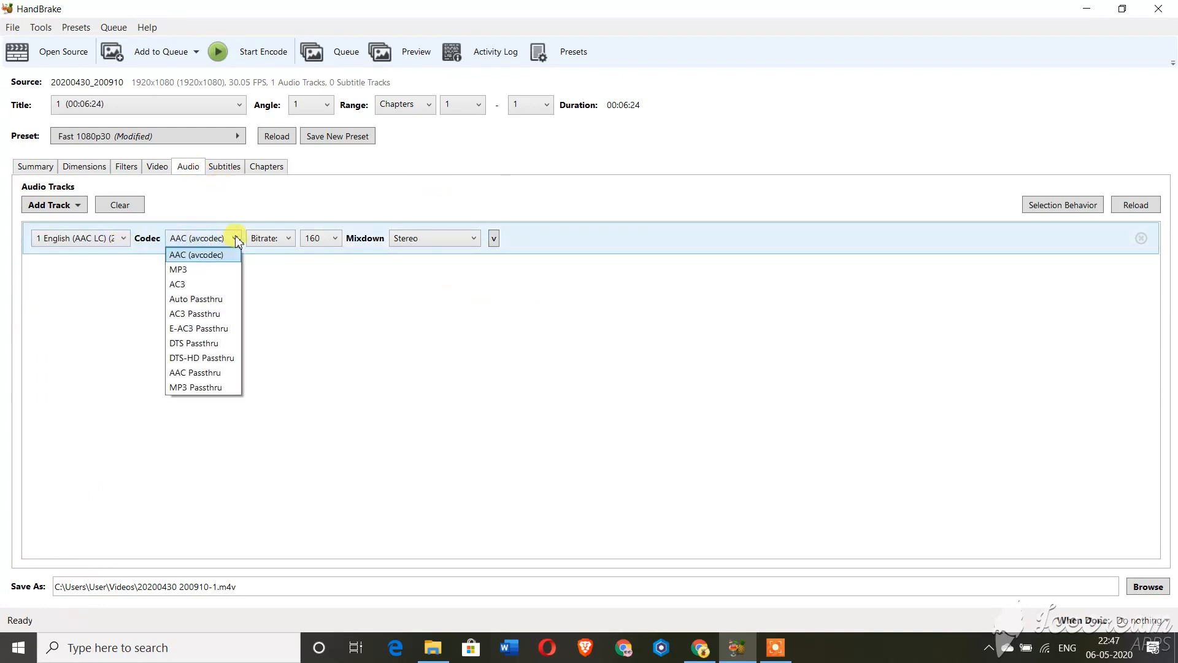
pyautogui.click(237, 238)
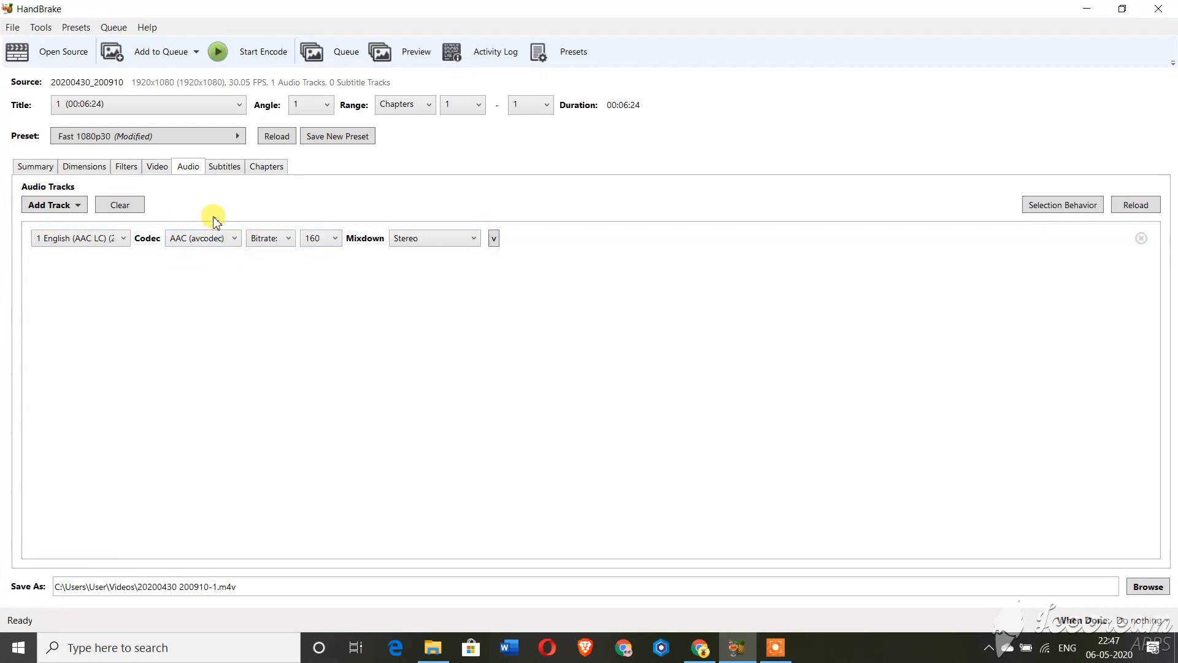
pyautogui.click(223, 168)
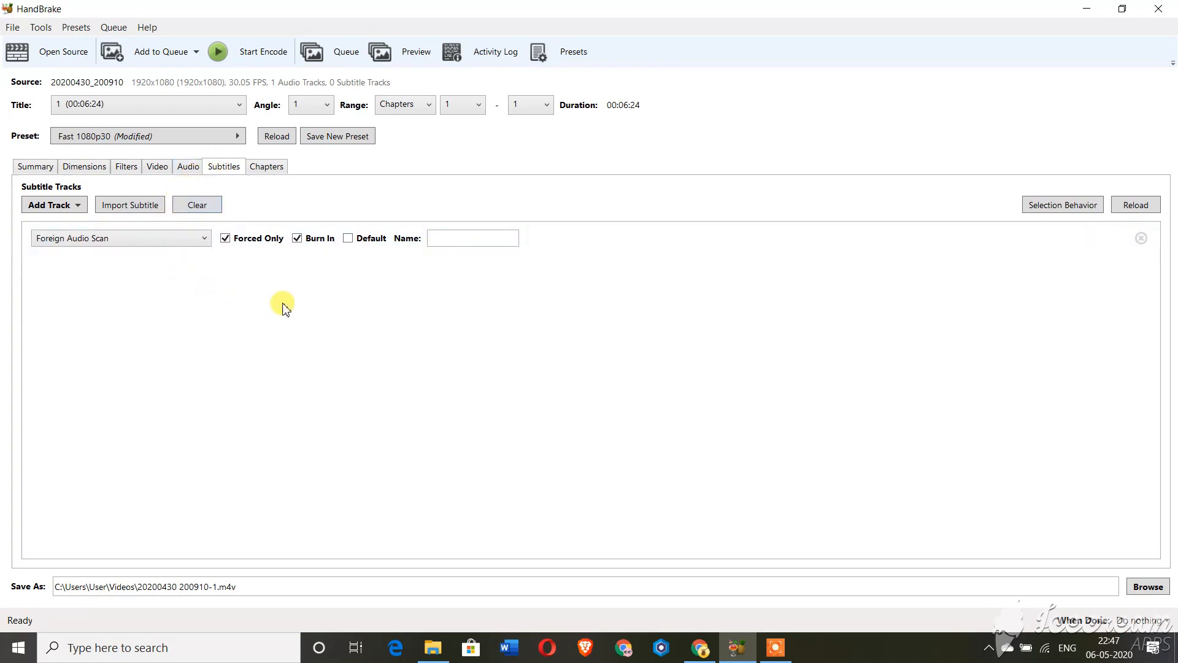
pyautogui.click(269, 167)
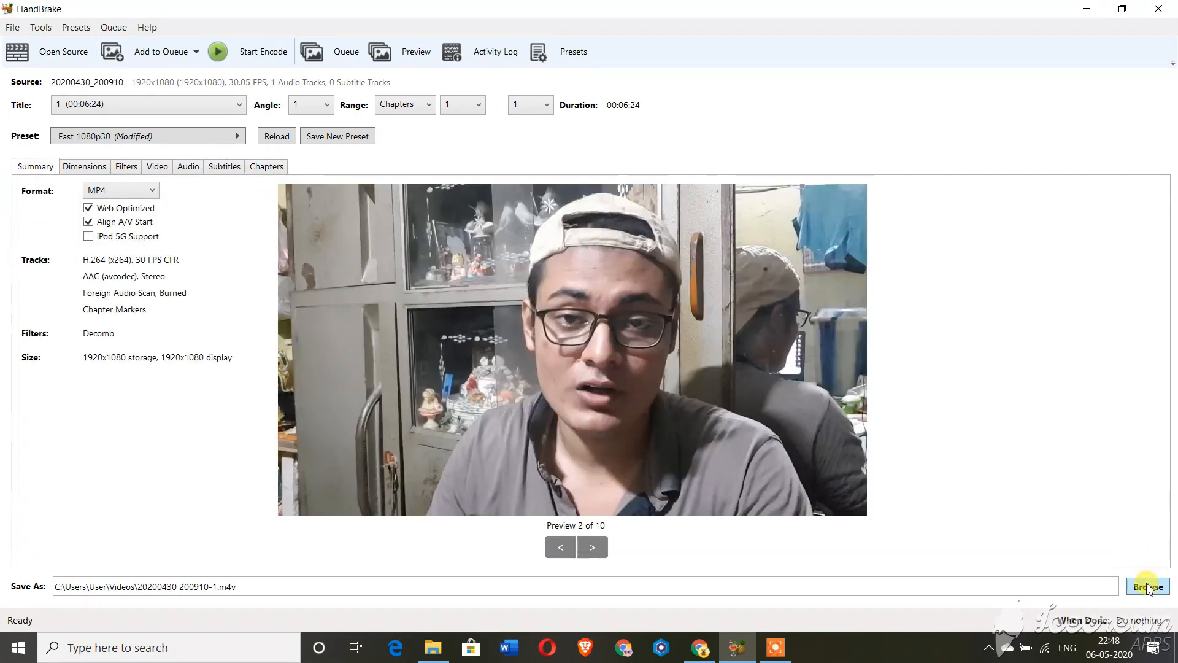
pyautogui.click(1148, 587)
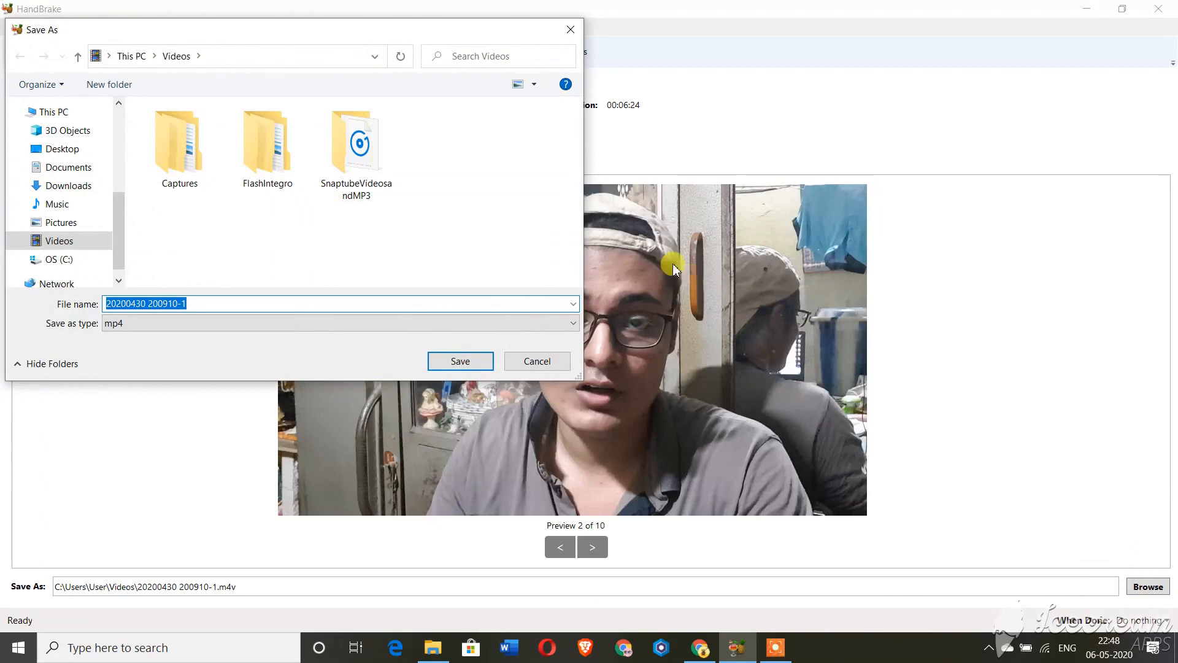
pyautogui.click(188, 172)
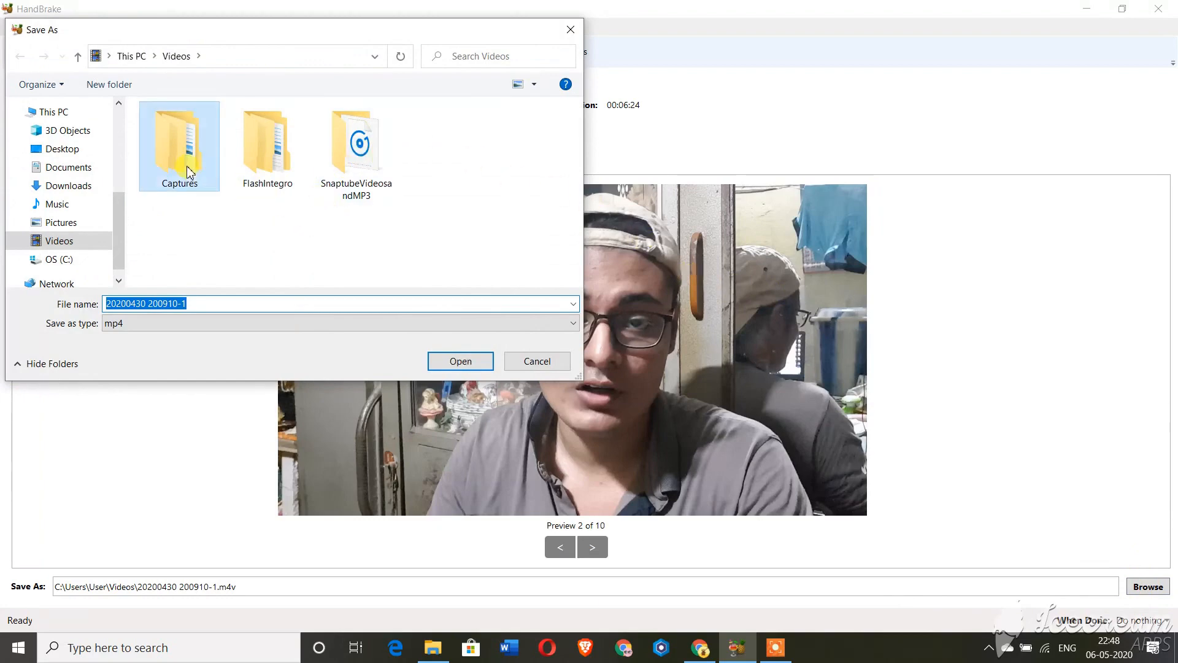
pyautogui.doubleClick(188, 171)
pyautogui.click(254, 166)
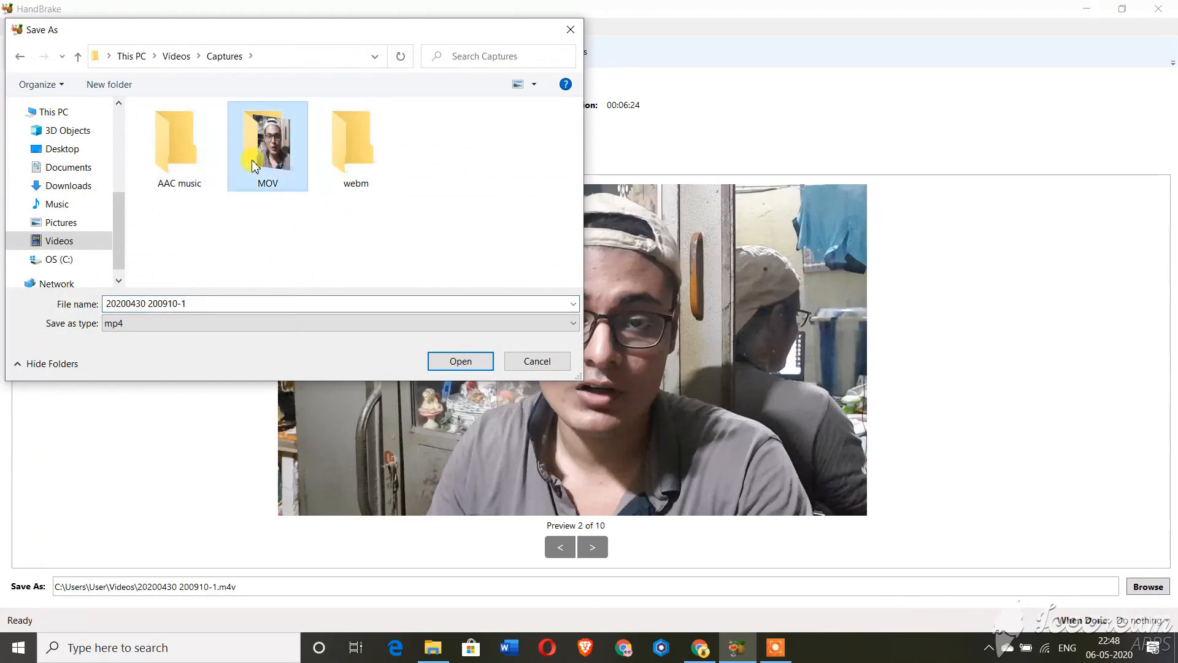
pyautogui.doubleClick(255, 166)
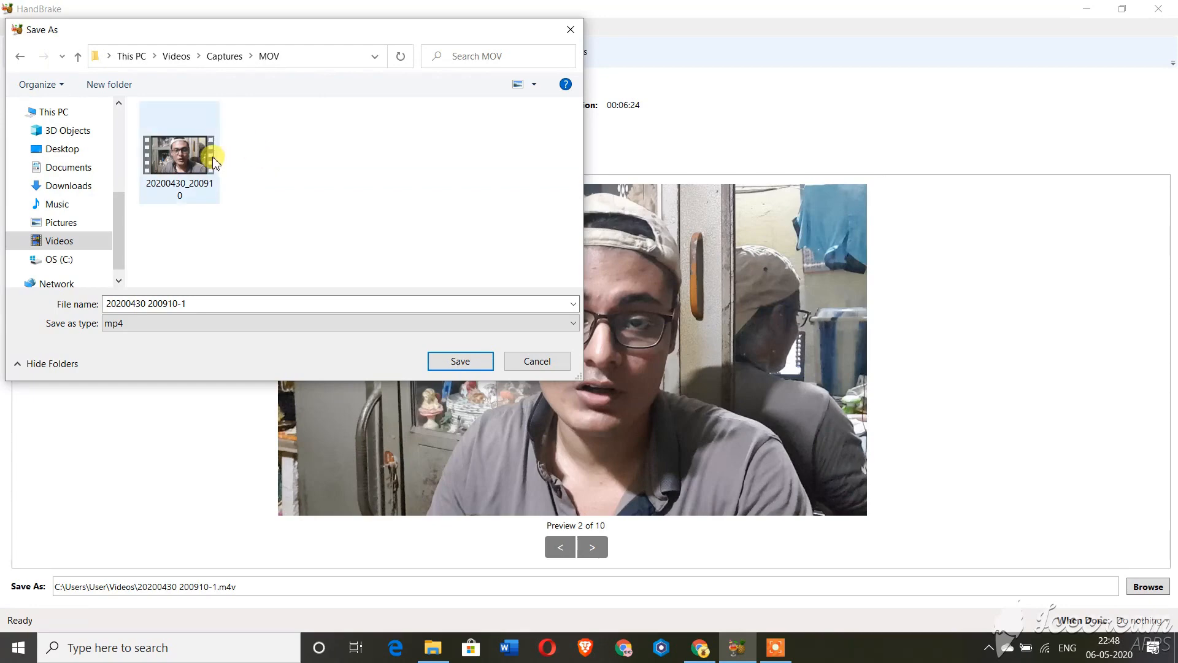
pyautogui.click(460, 361)
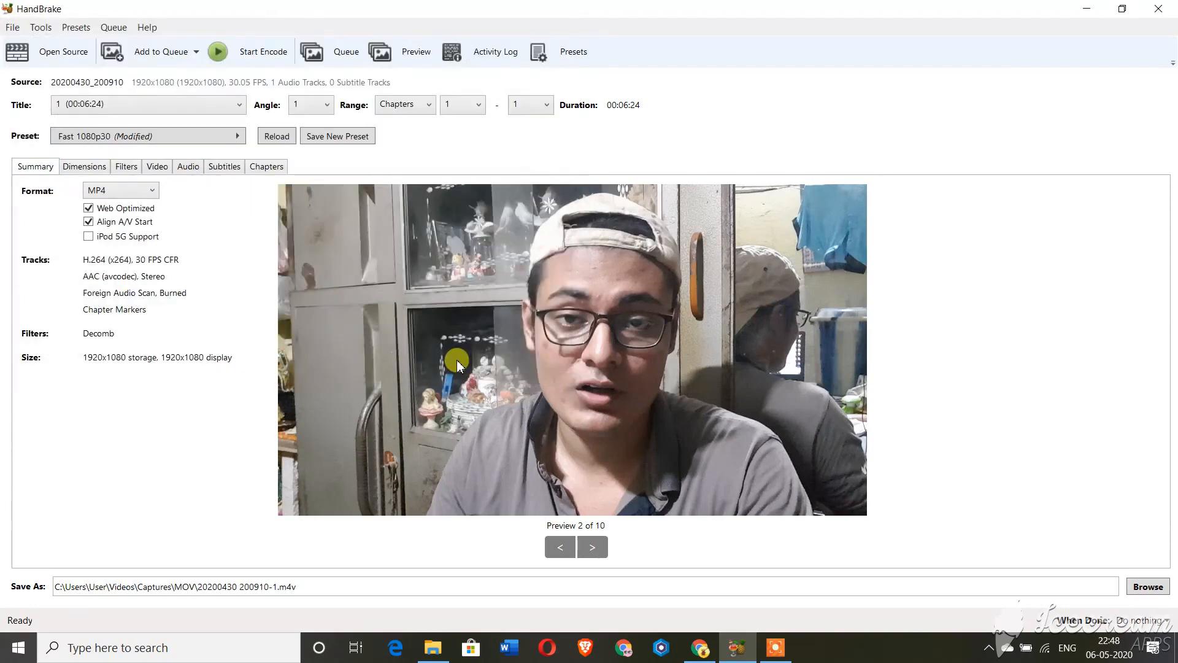
pyautogui.click(248, 56)
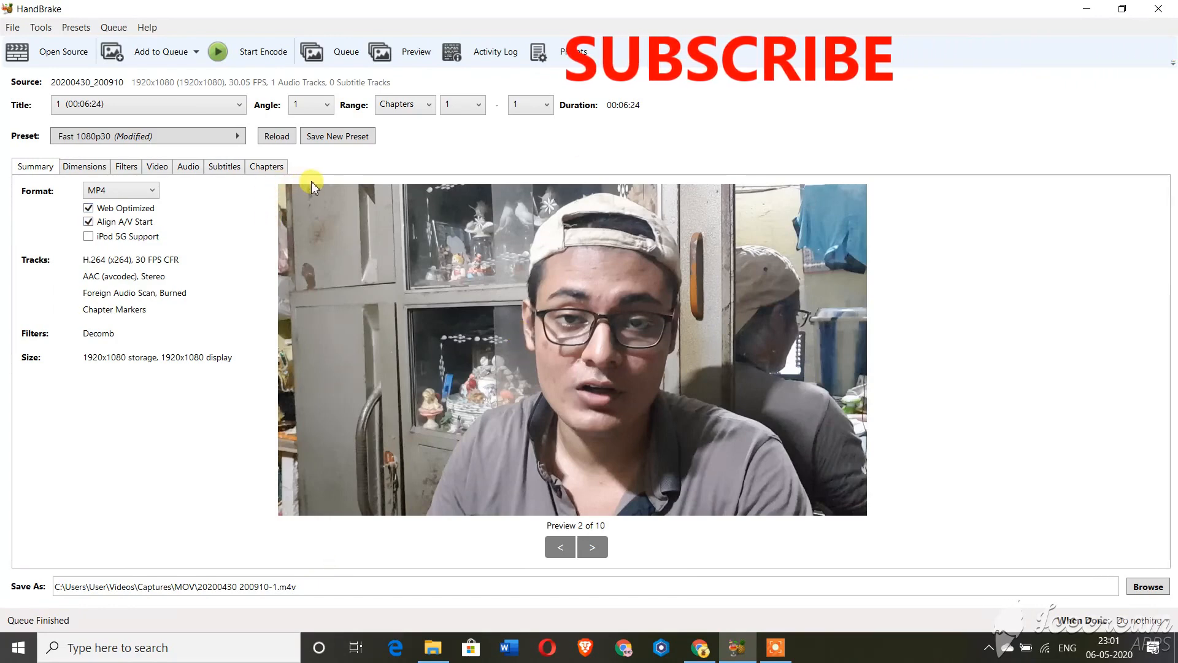
# Step: Save the current encoding settings as a new preset named "My Fav"
pyautogui.click(547, 60)
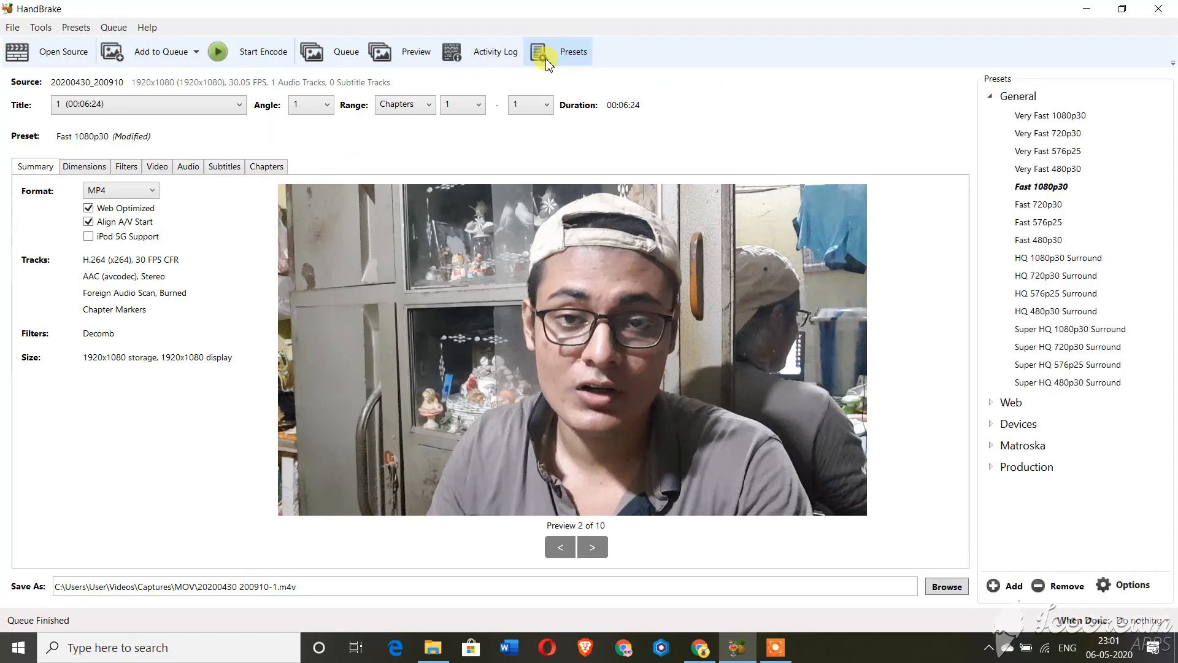
pyautogui.click(1011, 587)
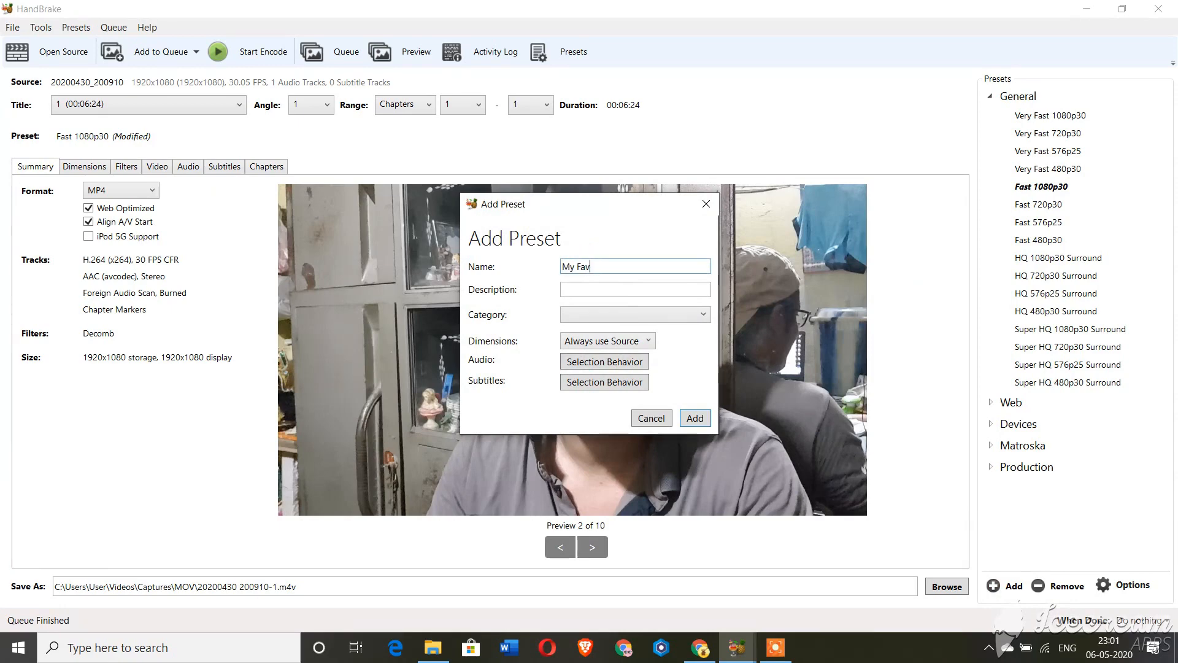
pyautogui.click(694, 419)
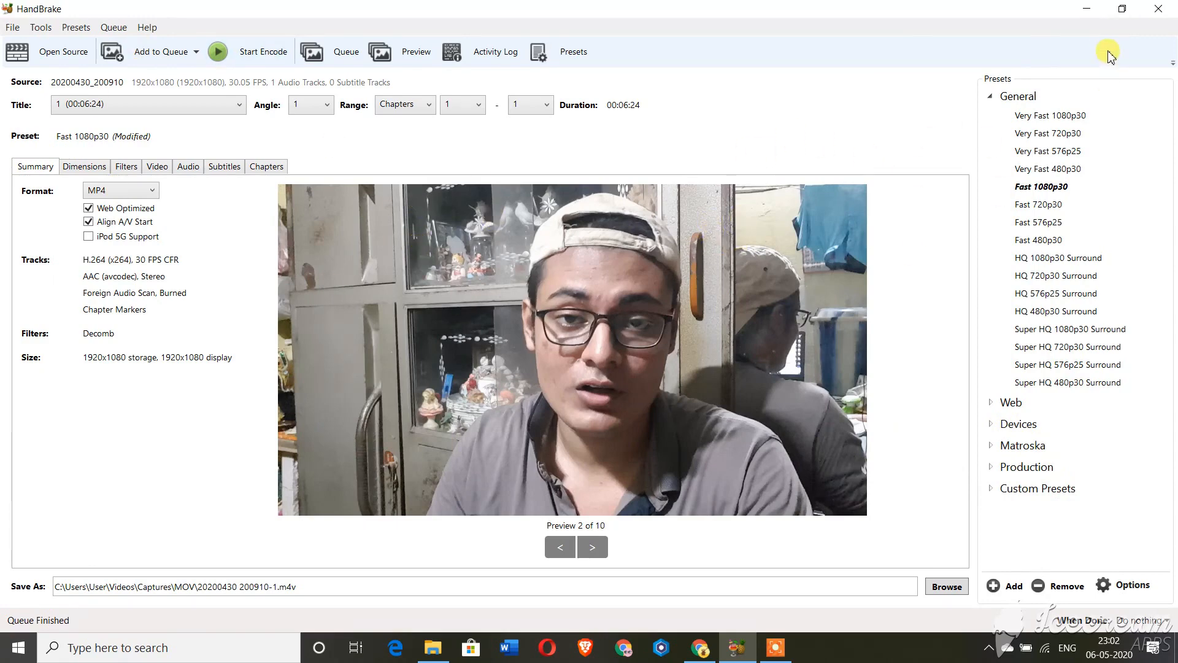
# Step: Close HandBrake and check the file size of the original video 20200430_200910 from its properties in File Explorer
pyautogui.click(1156, 9)
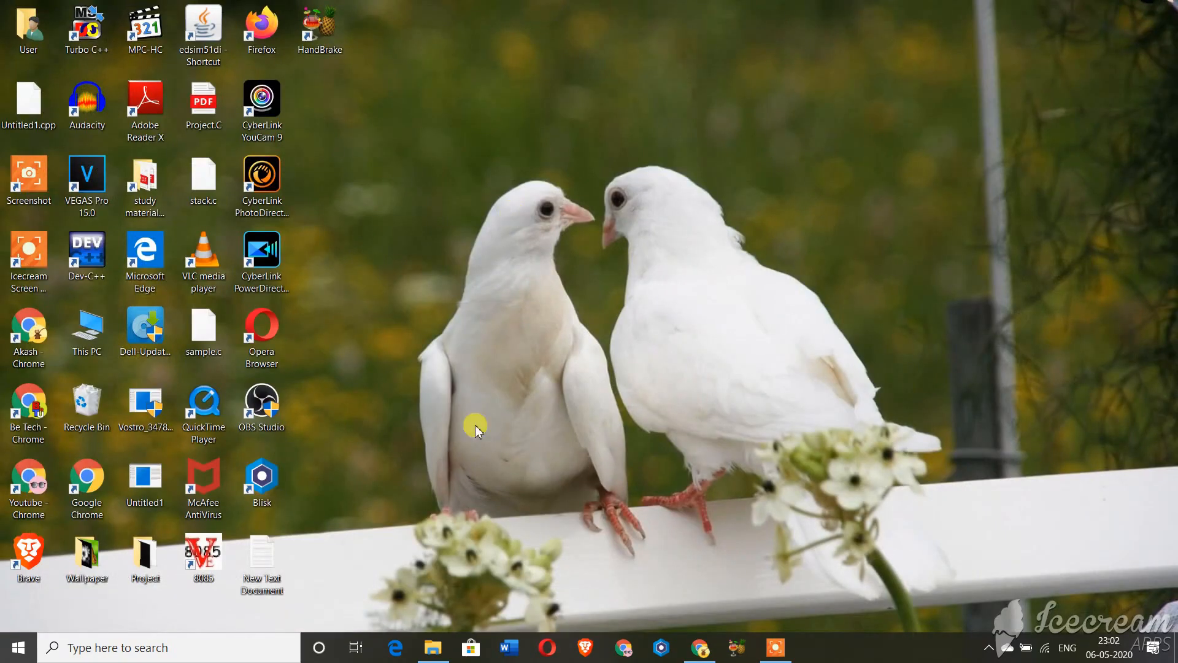
pyautogui.click(439, 640)
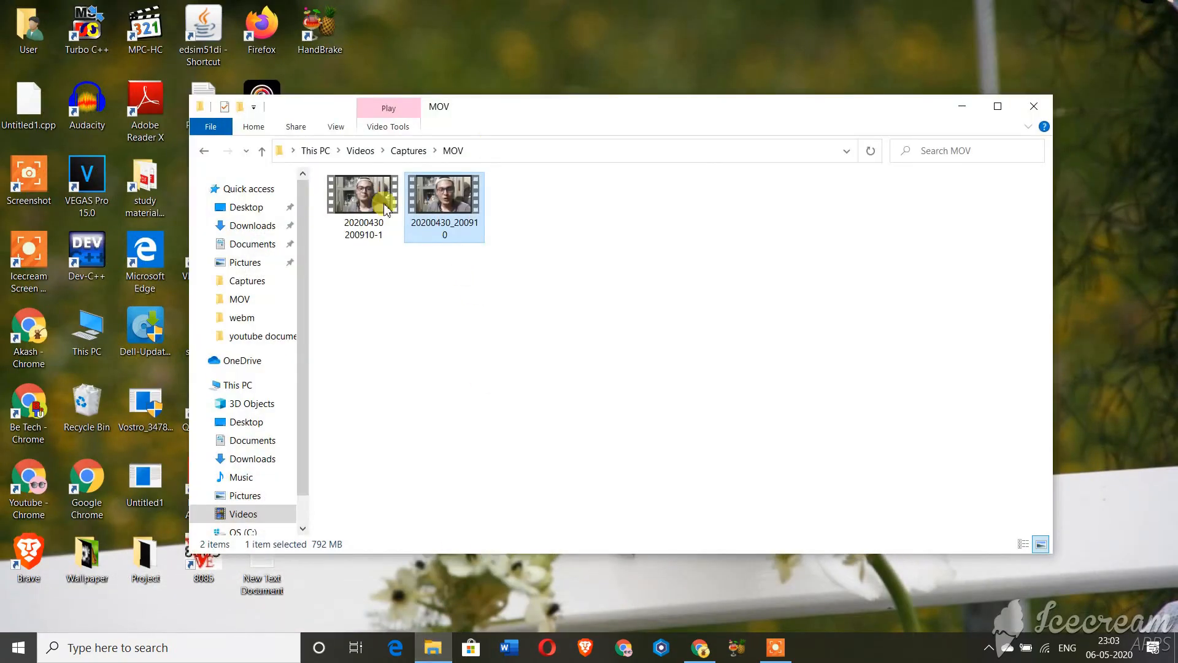
pyautogui.rightClick(439, 204)
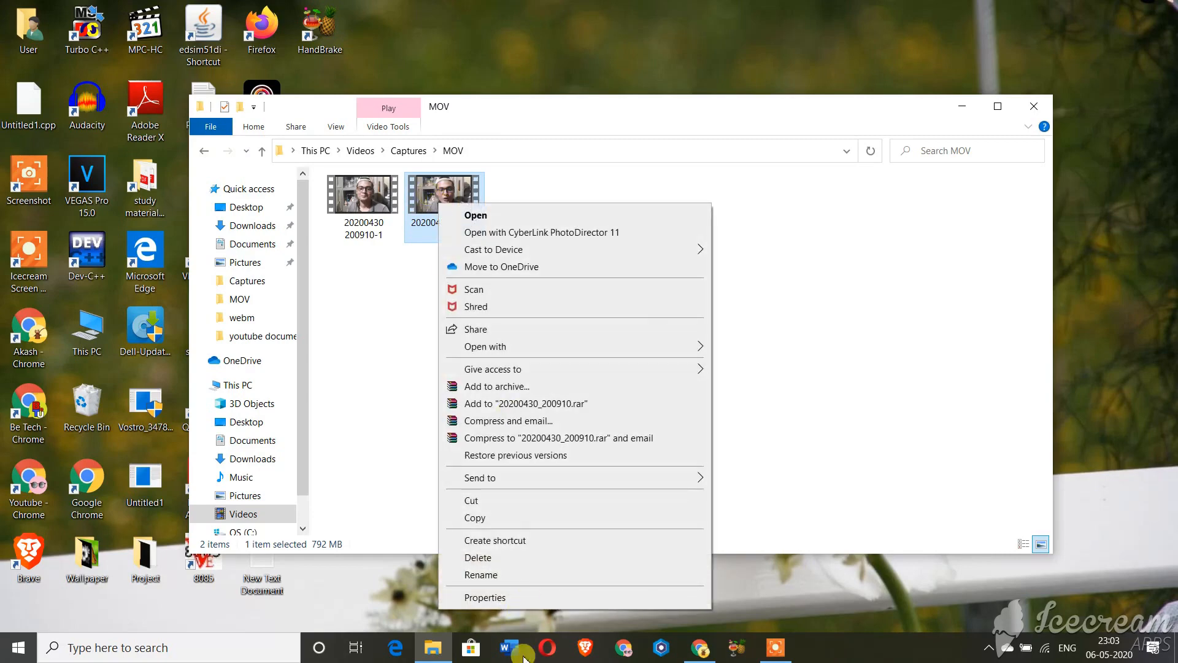
pyautogui.click(508, 598)
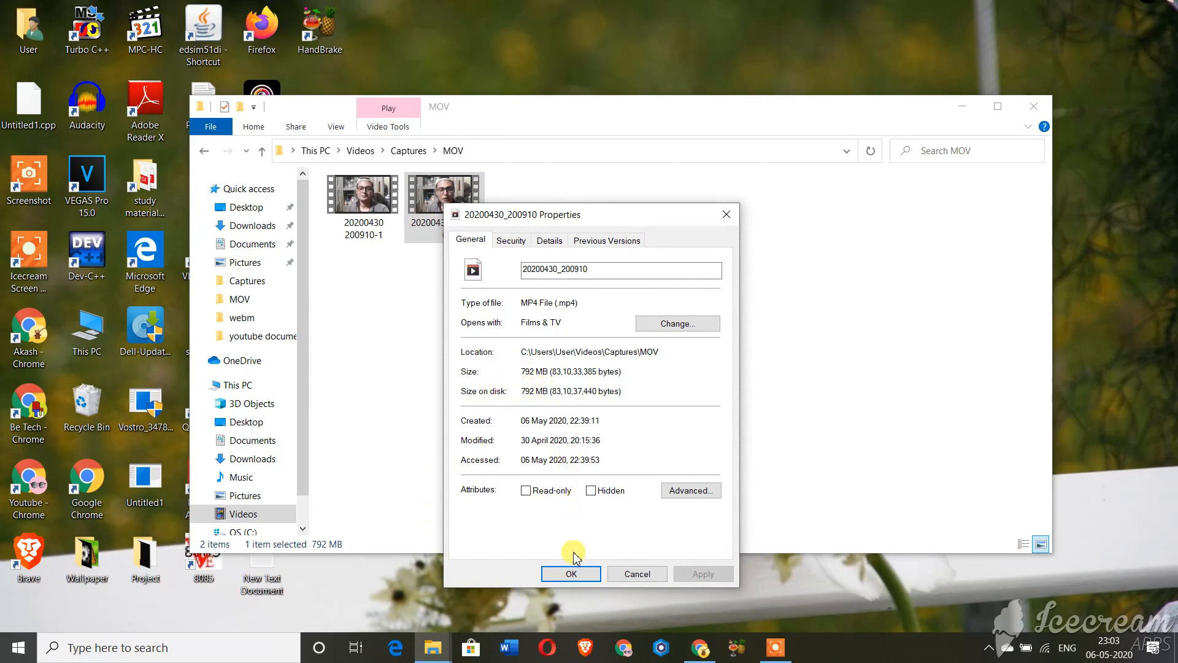
pyautogui.click(577, 577)
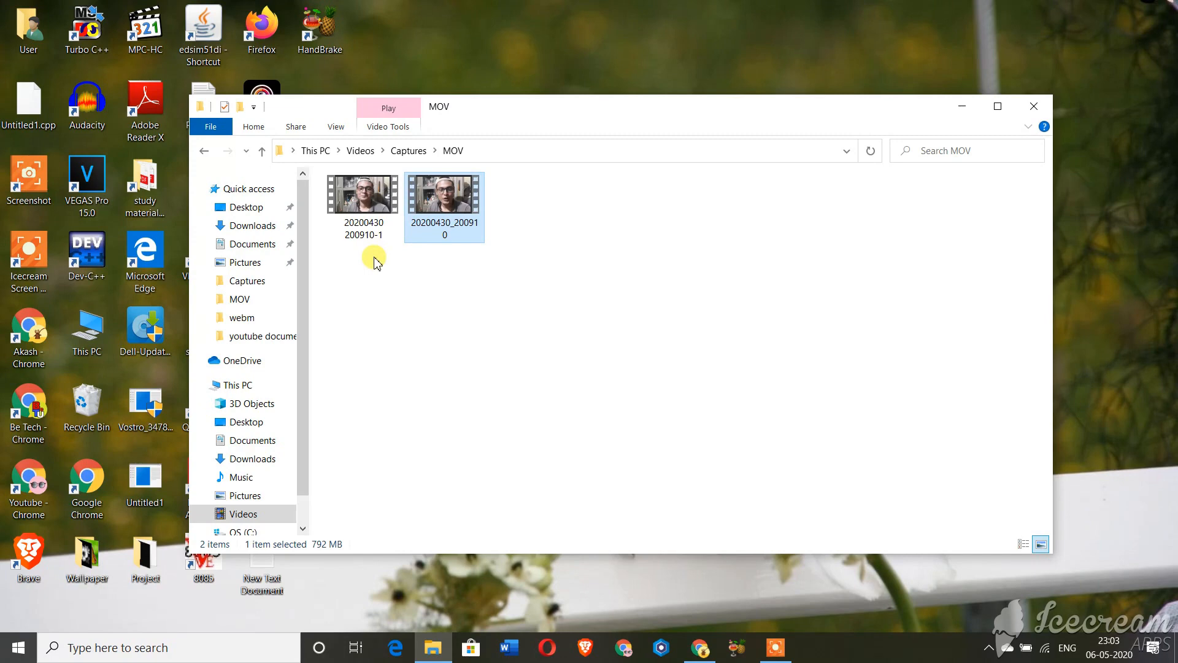
pyautogui.rightClick(386, 214)
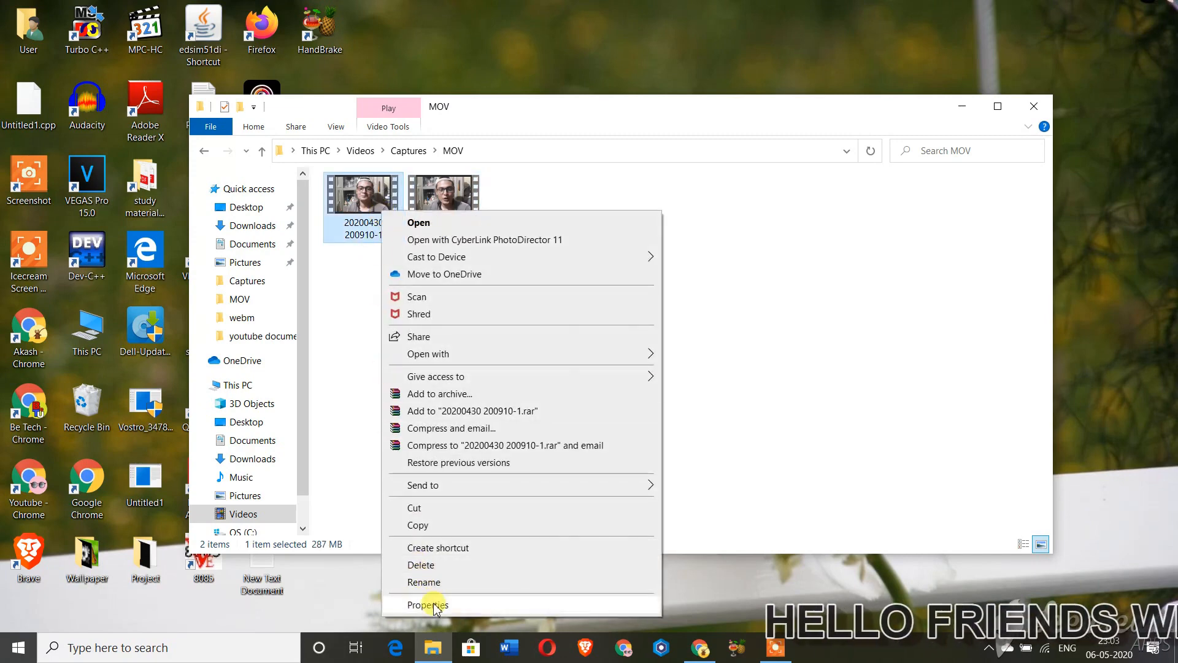
pyautogui.click(427, 605)
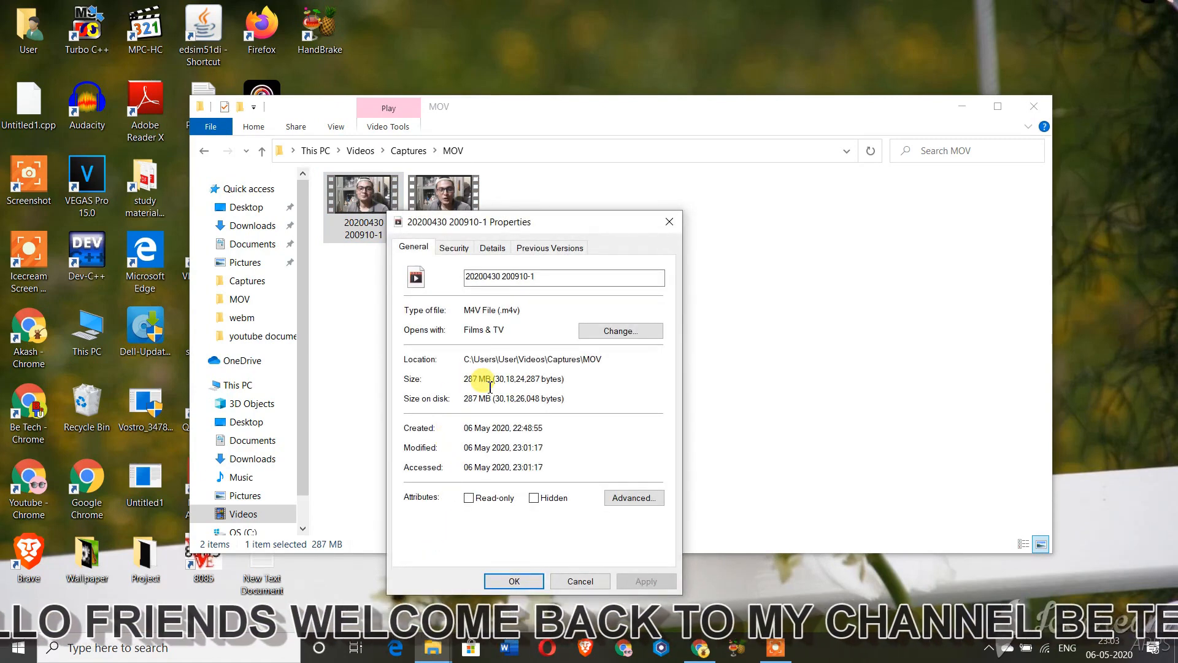
pyautogui.click(515, 581)
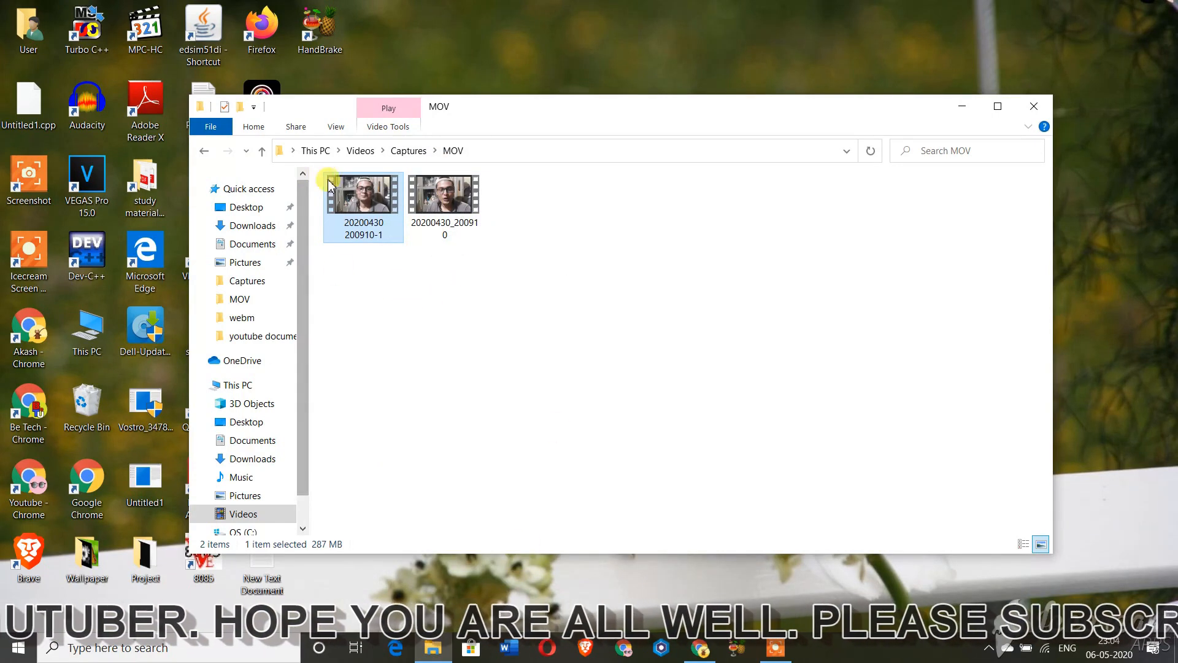
pyautogui.doubleClick(378, 200)
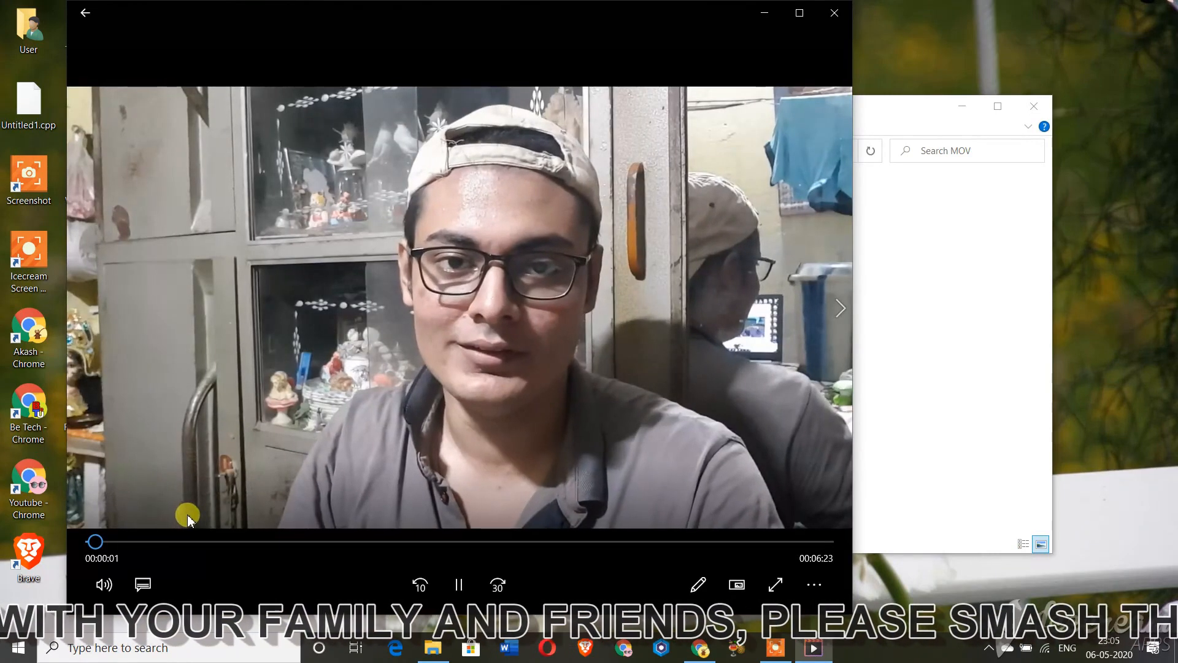
pyautogui.click(151, 541)
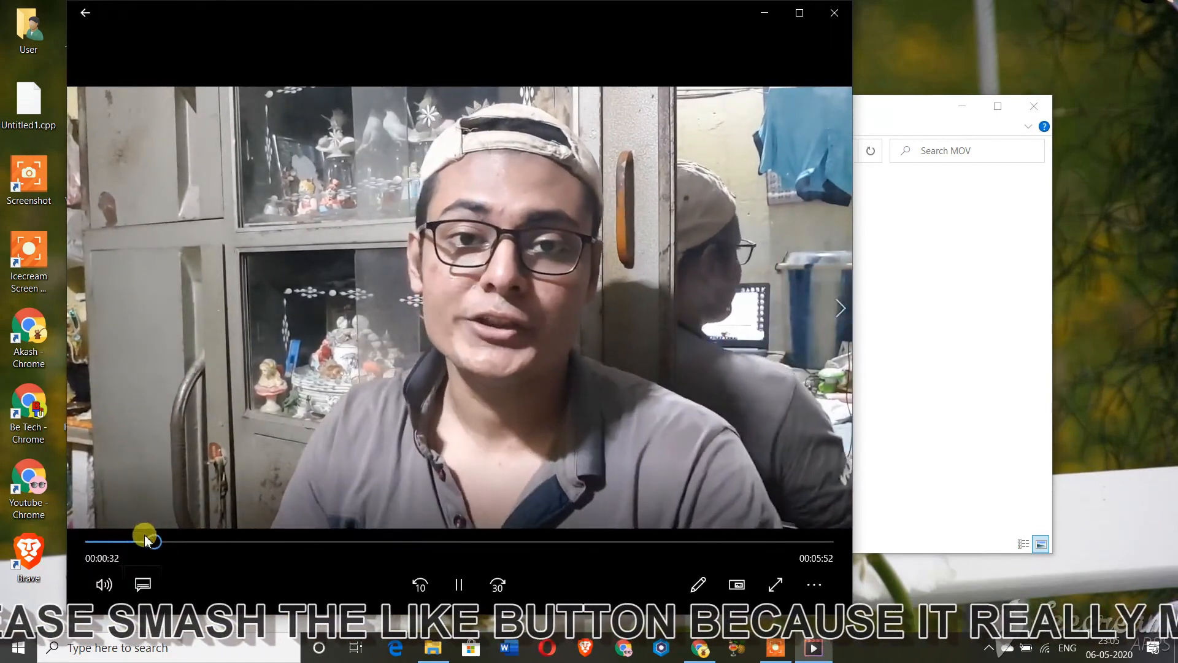
pyautogui.click(129, 542)
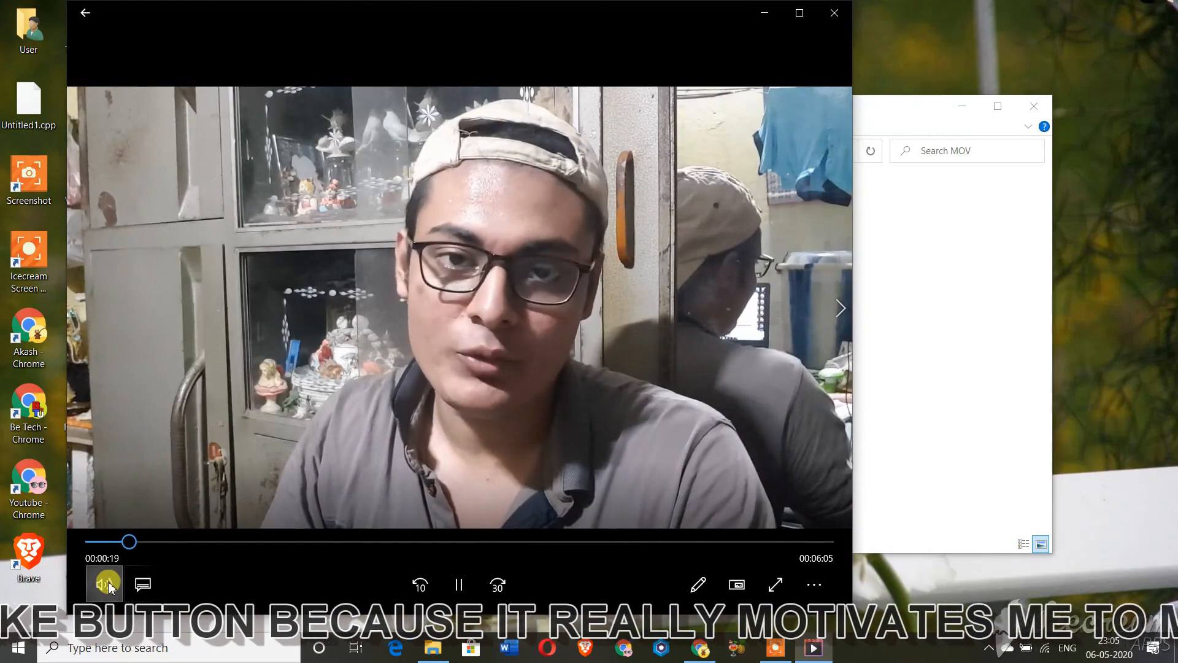
pyautogui.click(106, 584)
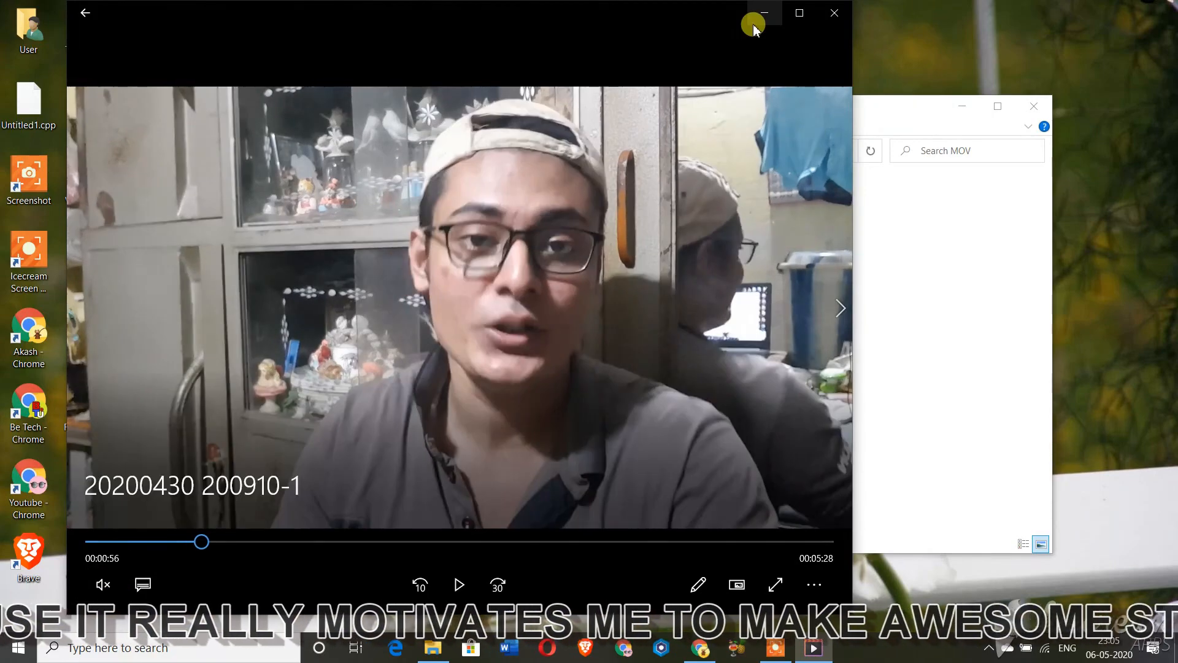
pyautogui.click(835, 15)
# Step: Play the original video 20200430_200910, sample its picture quality around 0:49 and 1:06, and close the player
pyautogui.click(447, 208)
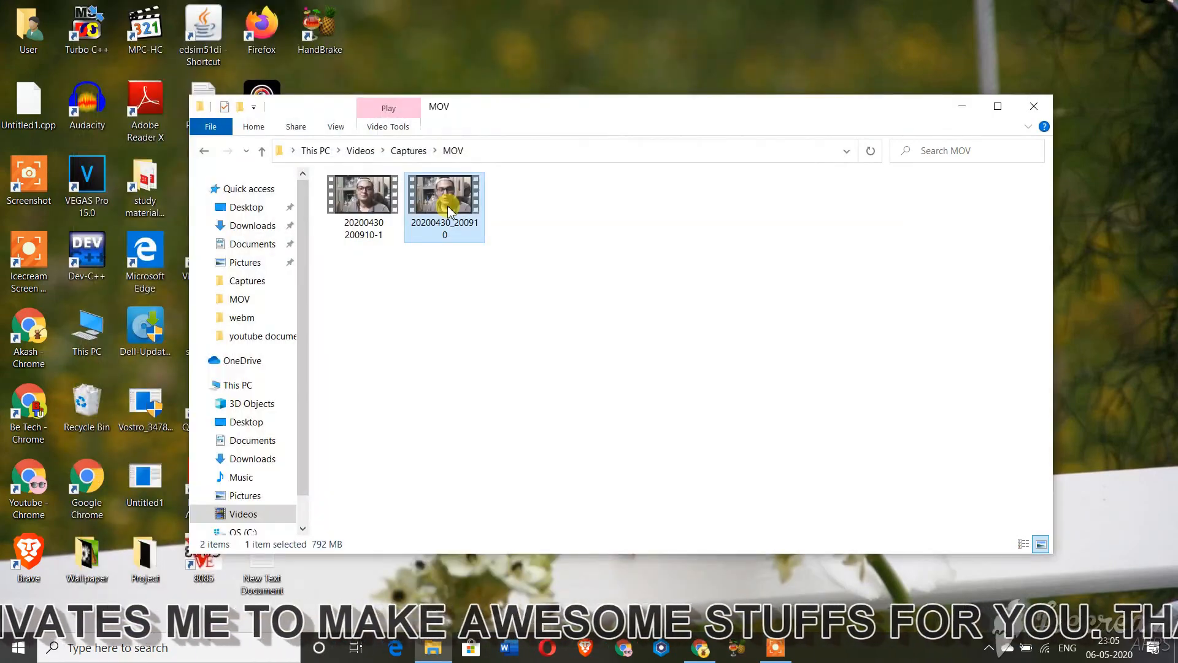
pyautogui.doubleClick(447, 208)
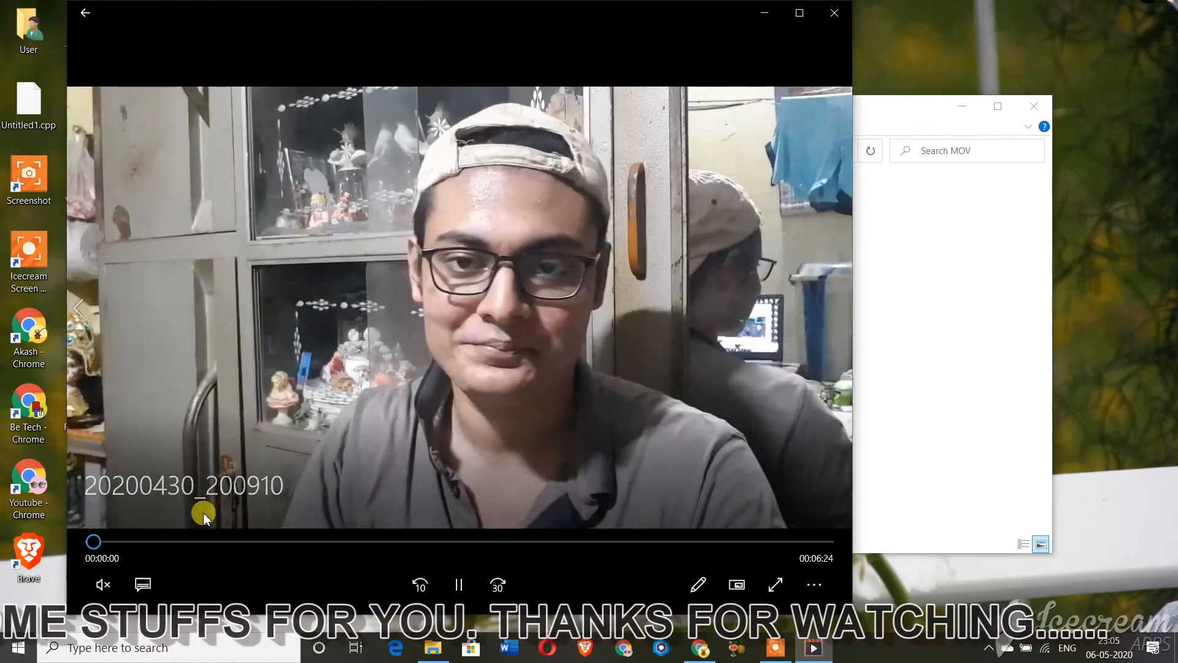
pyautogui.click(189, 541)
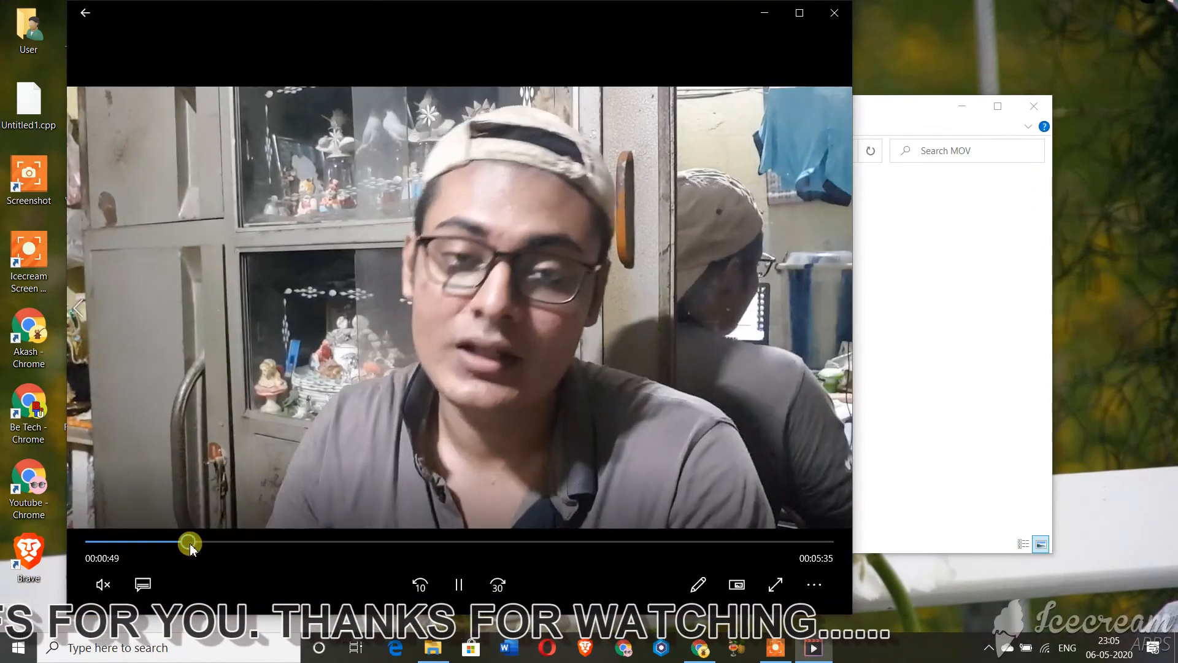
pyautogui.click(219, 545)
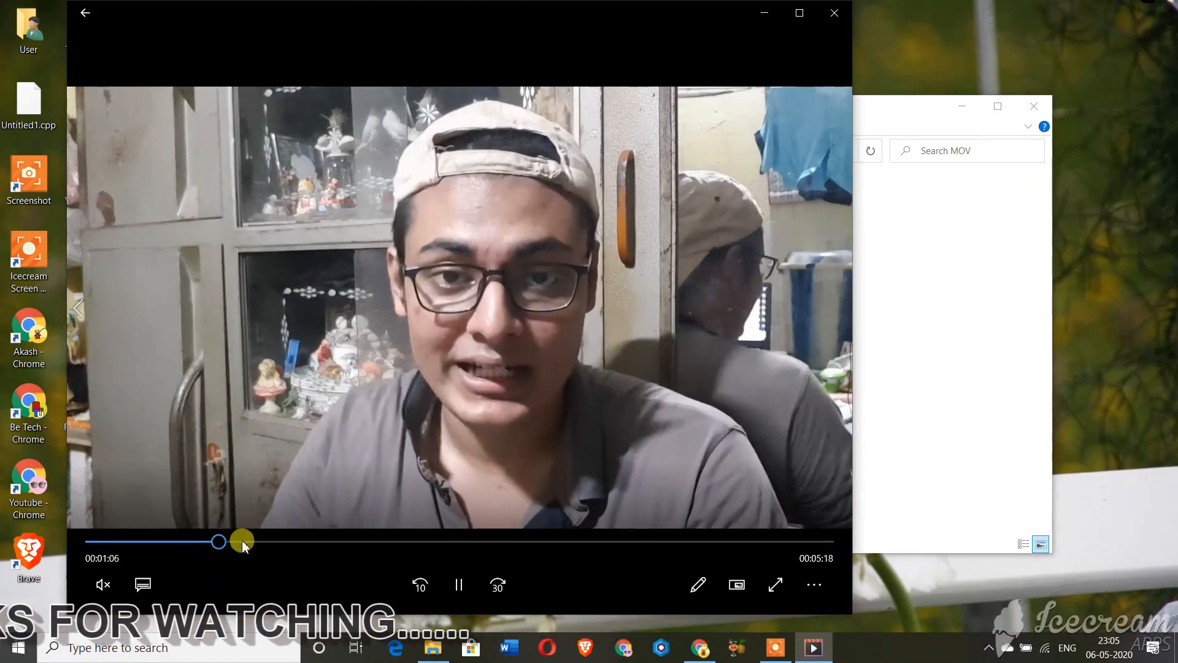
pyautogui.click(835, 13)
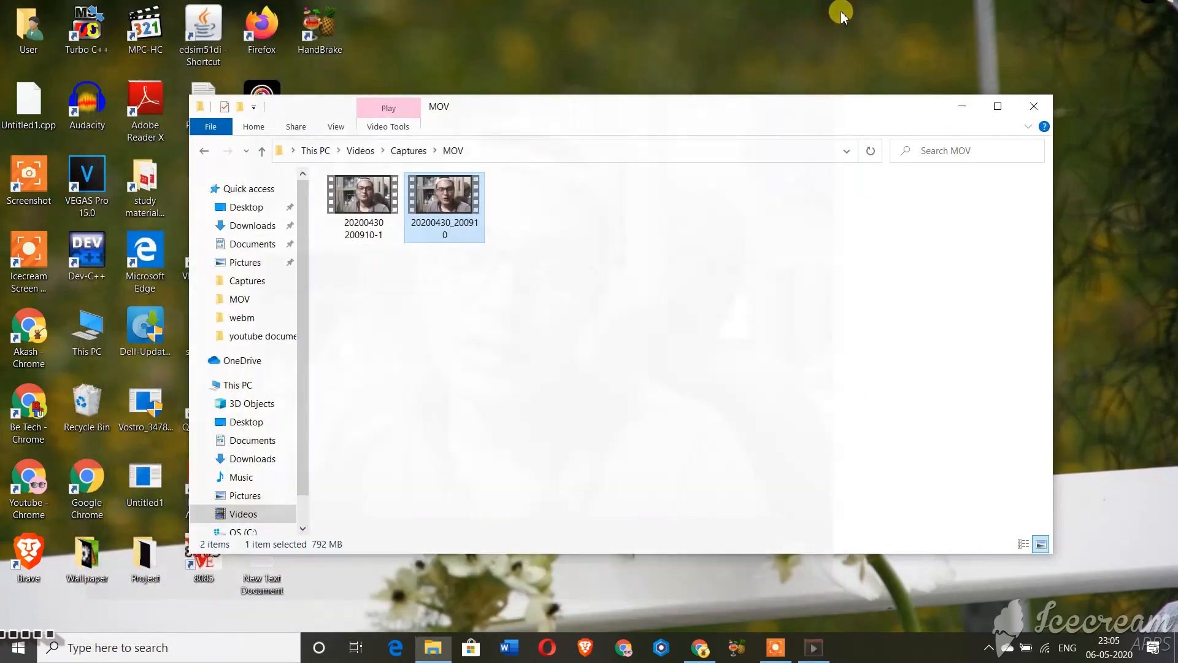